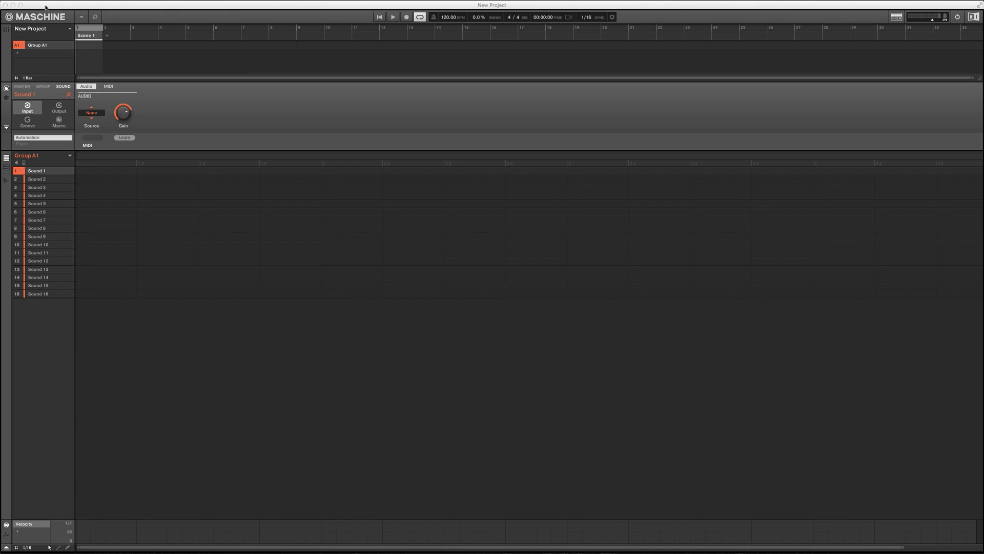
Step: Import DANCE.MID from the desktop into Group A1 and play the imported pattern
{"action": "left_click_drag", "start_coordinate": [45, 7], "coordinate": [125, 7]}
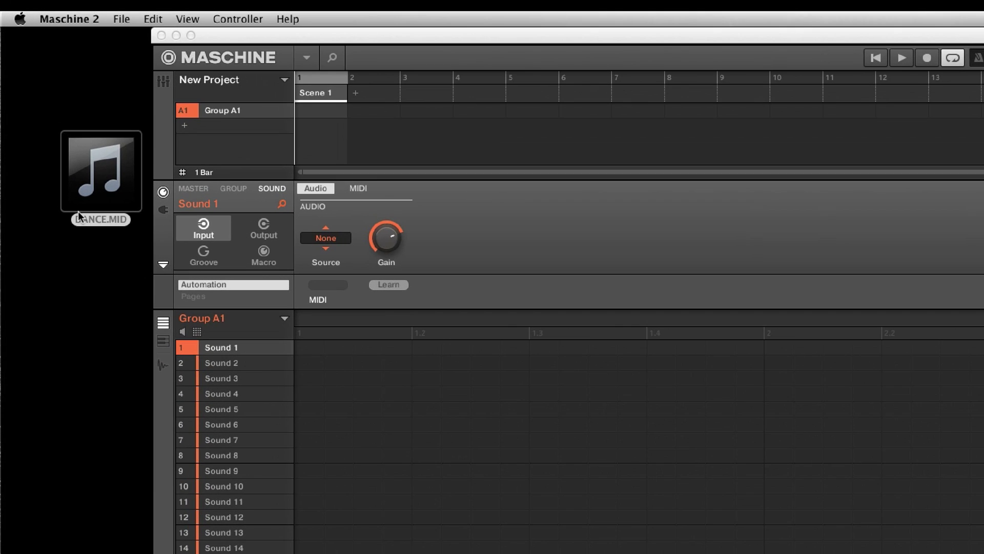
{"action": "mouse_move", "coordinate": [41, 92]}
{"action": "left_click", "coordinate": [110, 206]}
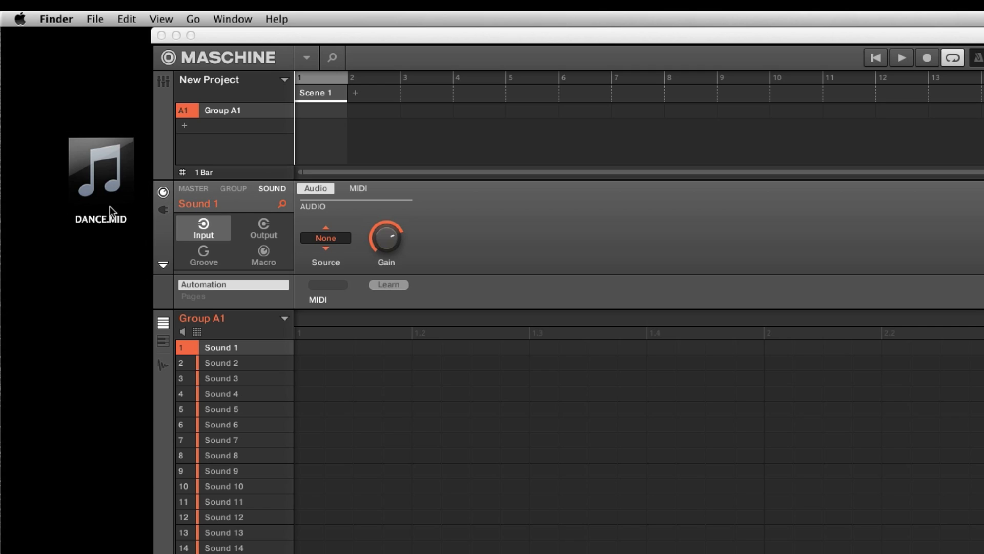
{"action": "left_click_drag", "start_coordinate": [109, 206], "coordinate": [252, 114]}
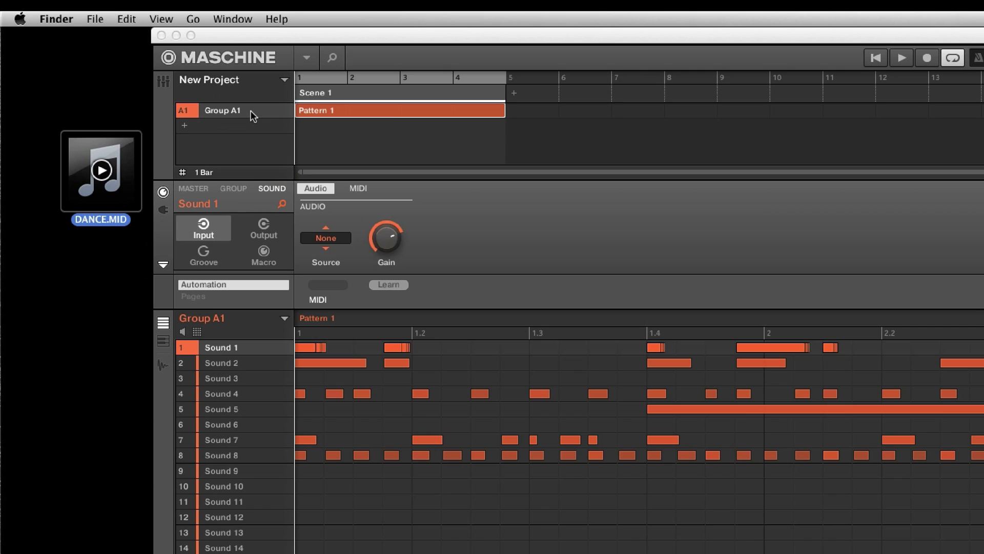
{"action": "double_click", "coordinate": [192, 34]}
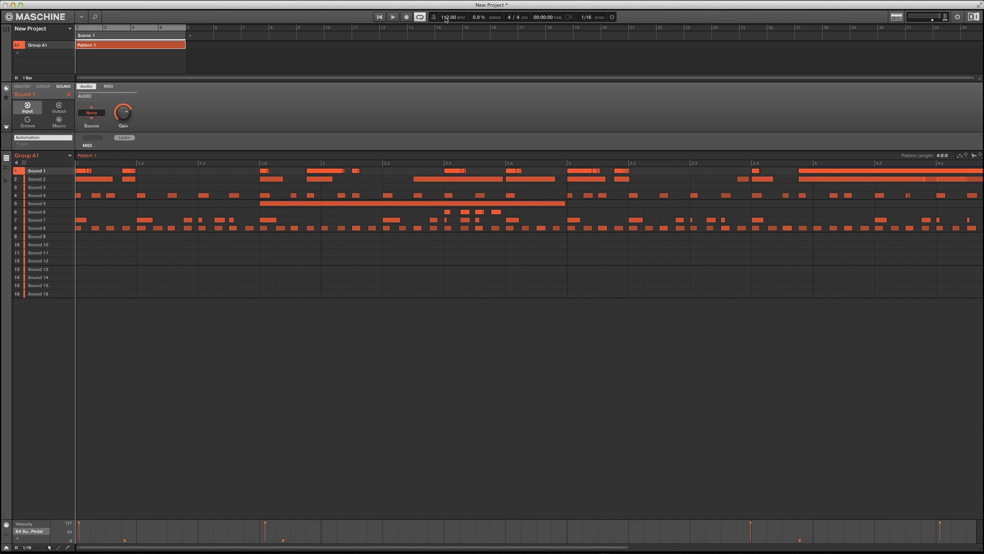
{"action": "key", "text": "space"}
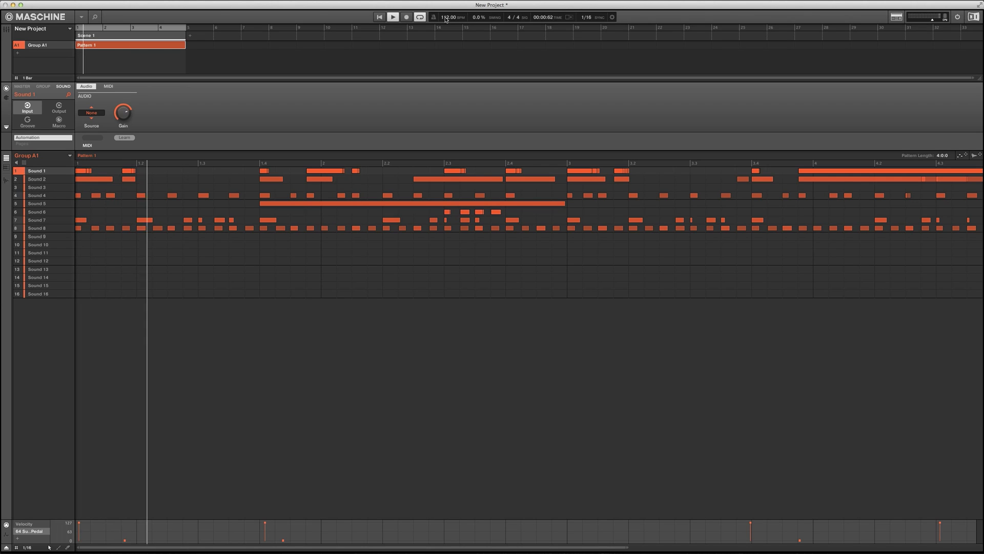
{"action": "key", "text": "shift+space"}
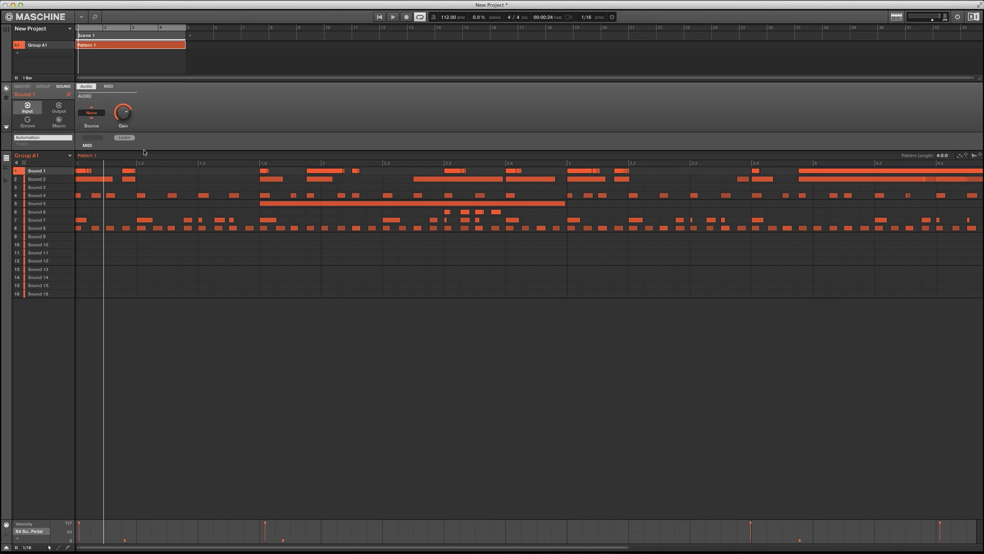
Step: Check the MIDI input devices and the audio interface routings in the preferences
{"action": "key", "text": "super+comma"}
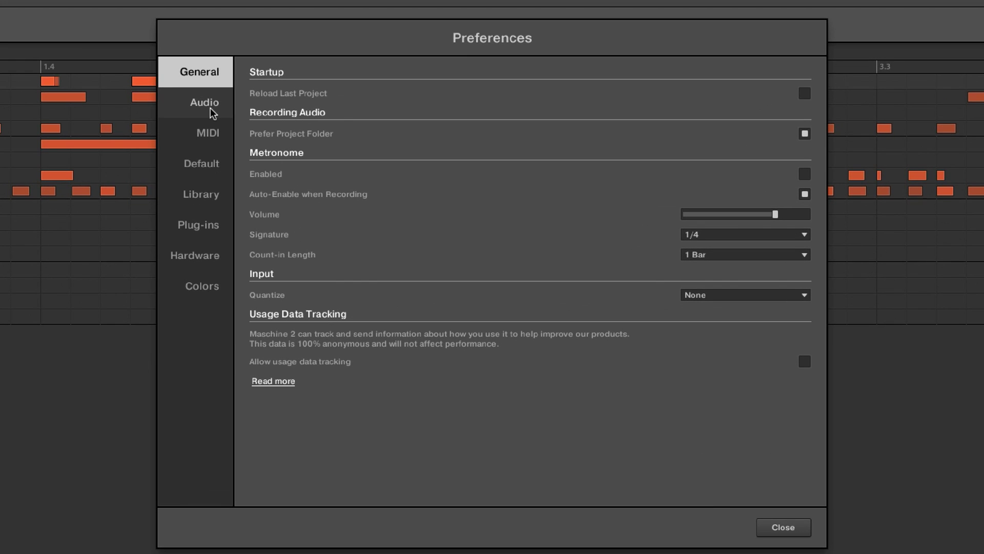
{"action": "left_click", "coordinate": [211, 133]}
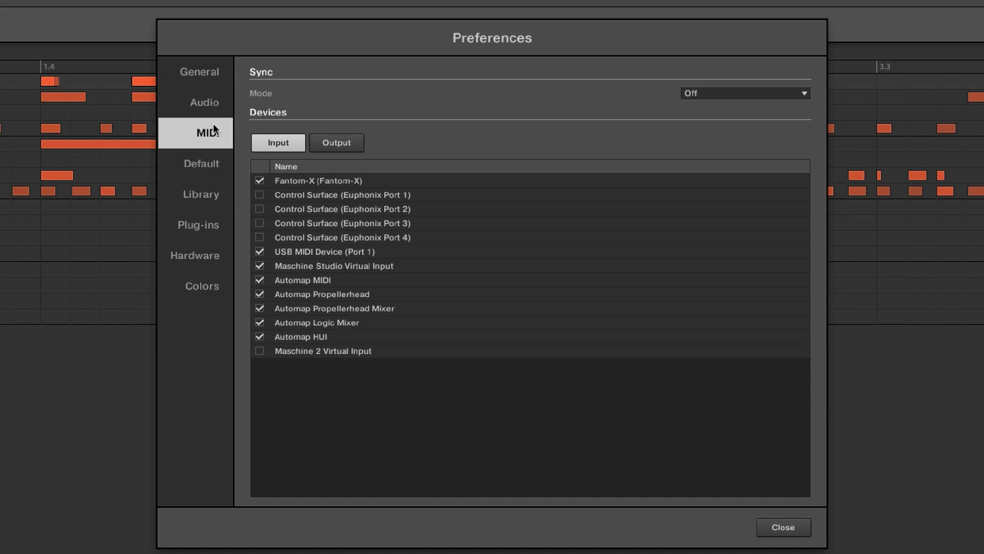
{"action": "left_click", "coordinate": [208, 109]}
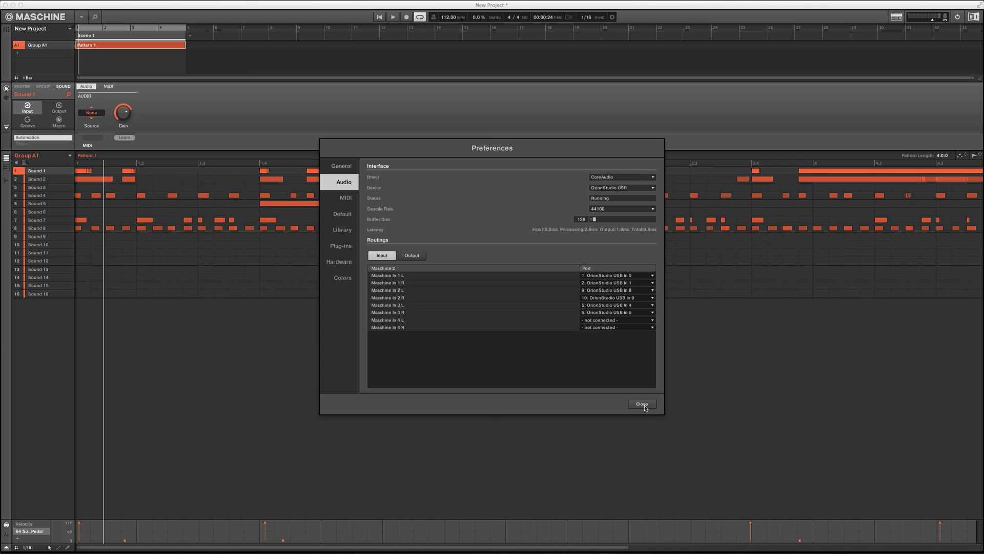
{"action": "left_click", "coordinate": [642, 404]}
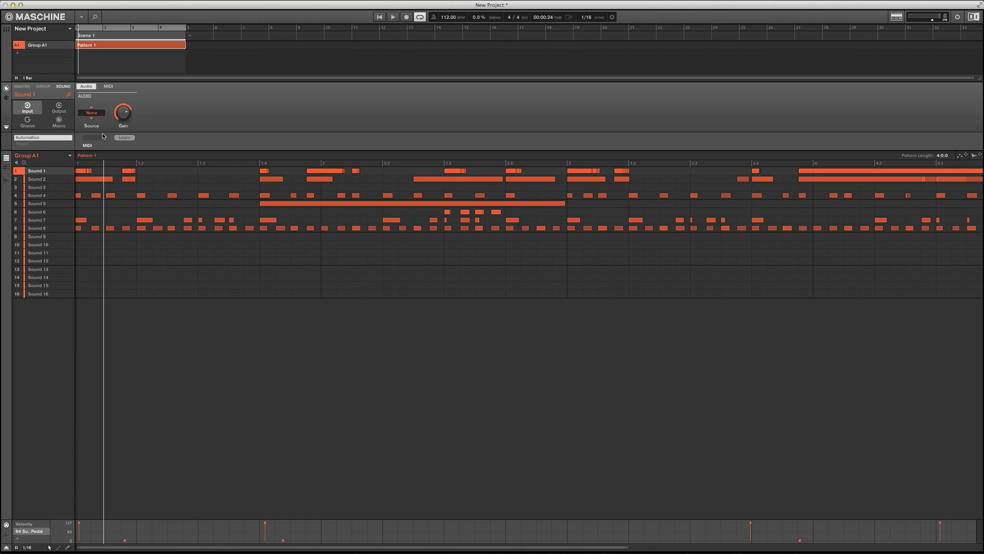
Step: Show the MIDI output settings in Sound 1's channel properties
{"action": "left_click", "coordinate": [6, 98]}
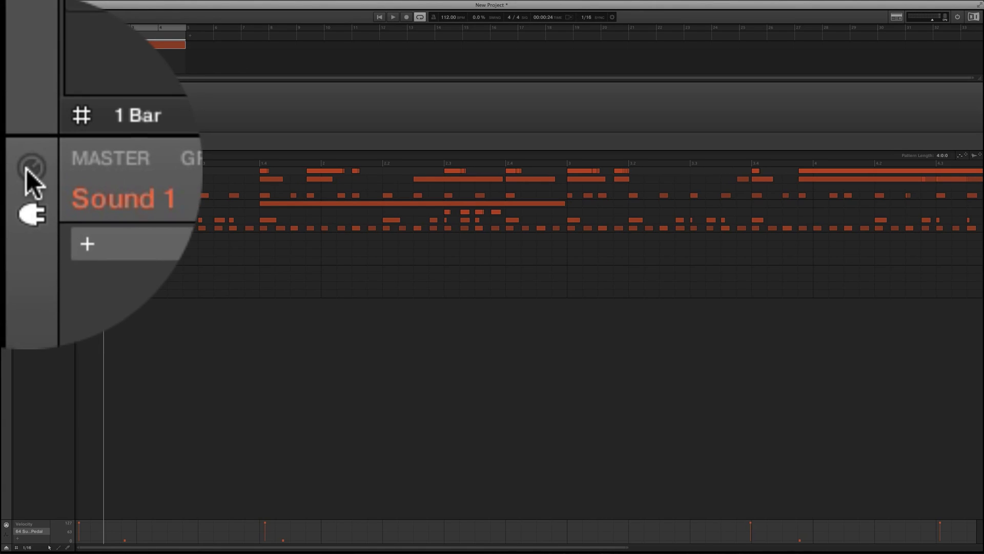
{"action": "left_click", "coordinate": [6, 88]}
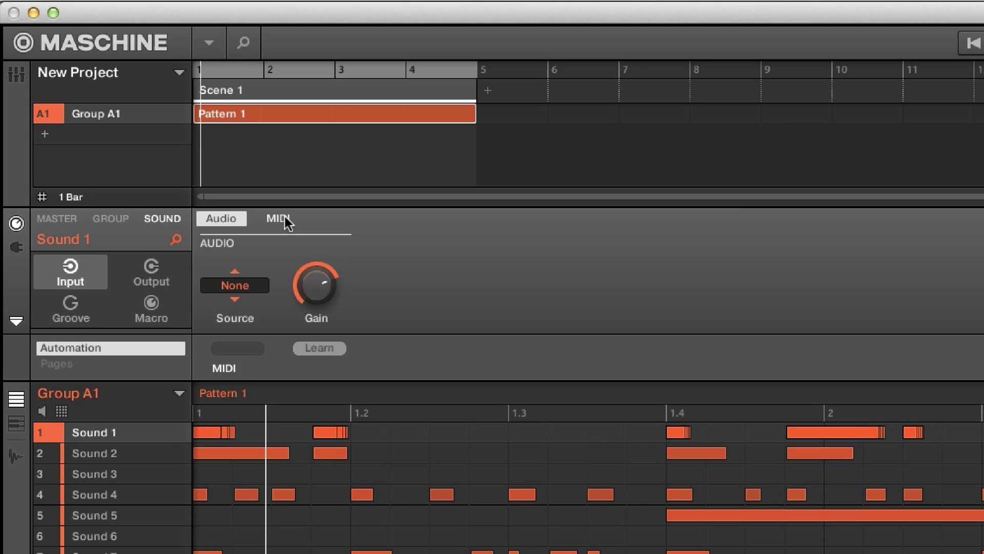
{"action": "left_click", "coordinate": [154, 265]}
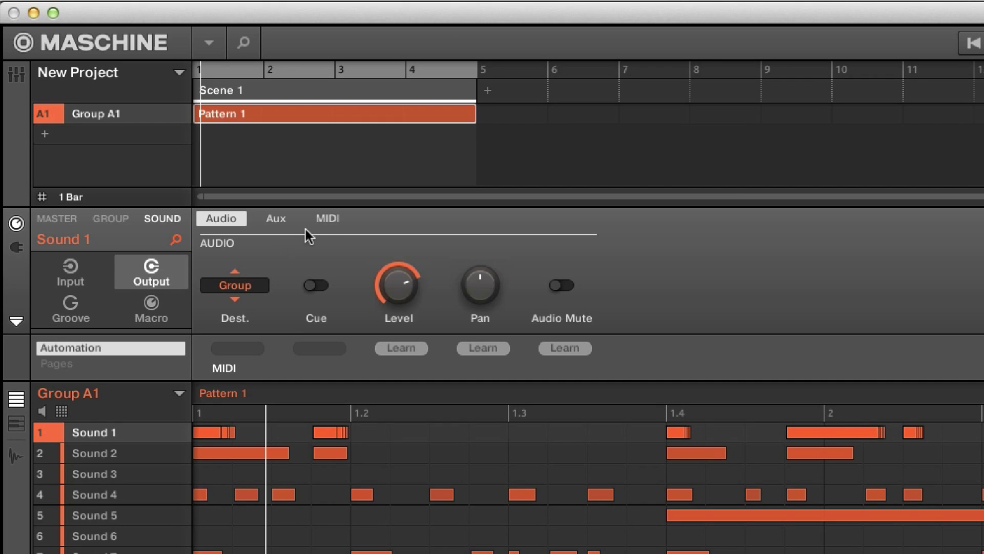
{"action": "left_click", "coordinate": [327, 219]}
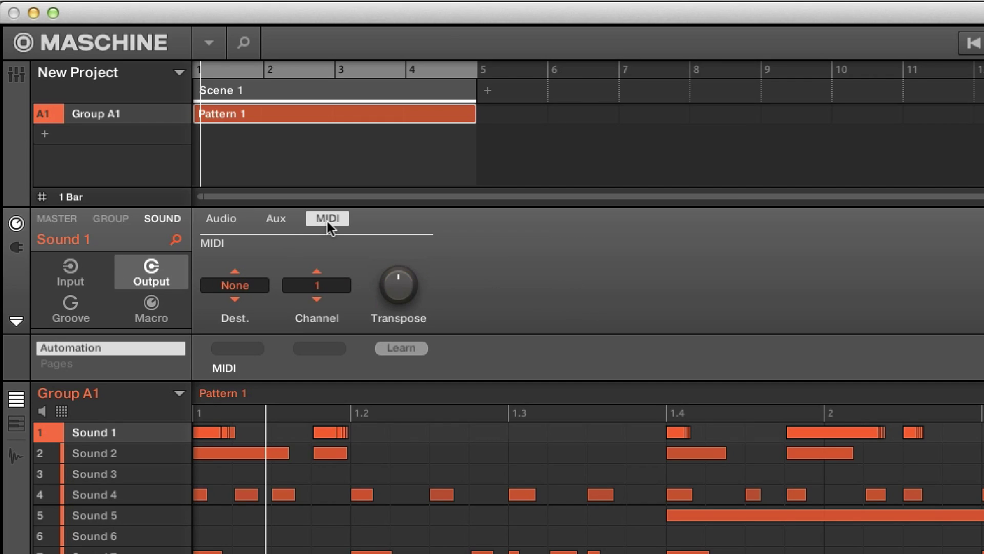
Step: Review the MIDI output channel assigned to each of Sounds 2 through 8
{"action": "left_click", "coordinate": [100, 460]}
{"action": "left_click", "coordinate": [103, 475]}
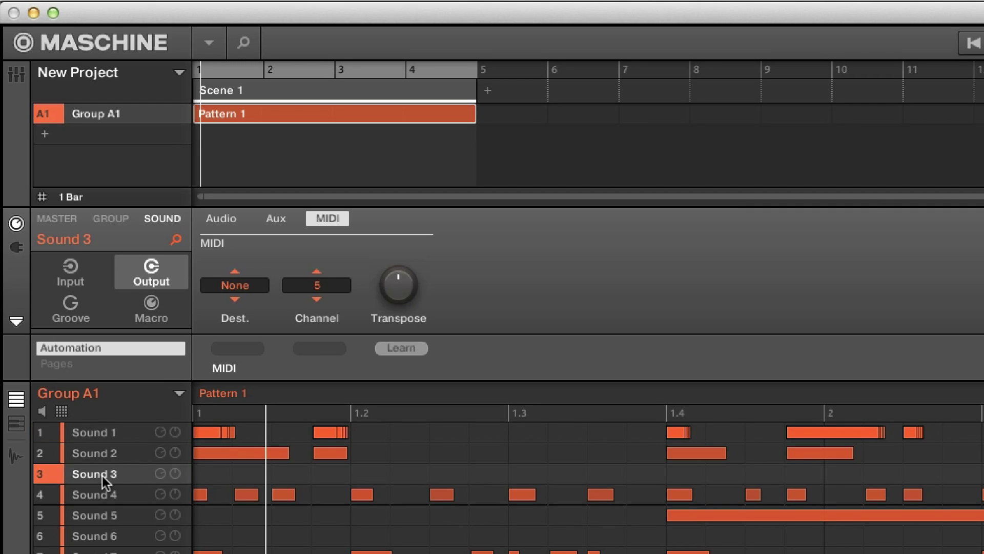
{"action": "key", "text": "Down"}
{"action": "key", "text": "Down"}
{"action": "key", "text": "Down"}
{"action": "key", "text": "Down"}
{"action": "key", "text": "Down"}
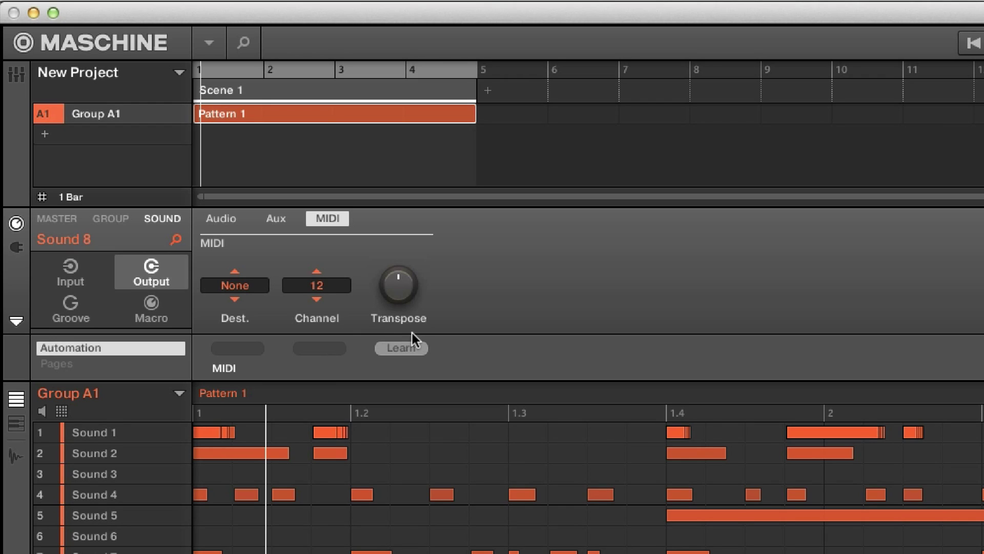
Step: Set the MIDI output destination of Sounds 1 through 8 to Fantom-X and play the pattern
{"action": "left_click", "coordinate": [100, 436]}
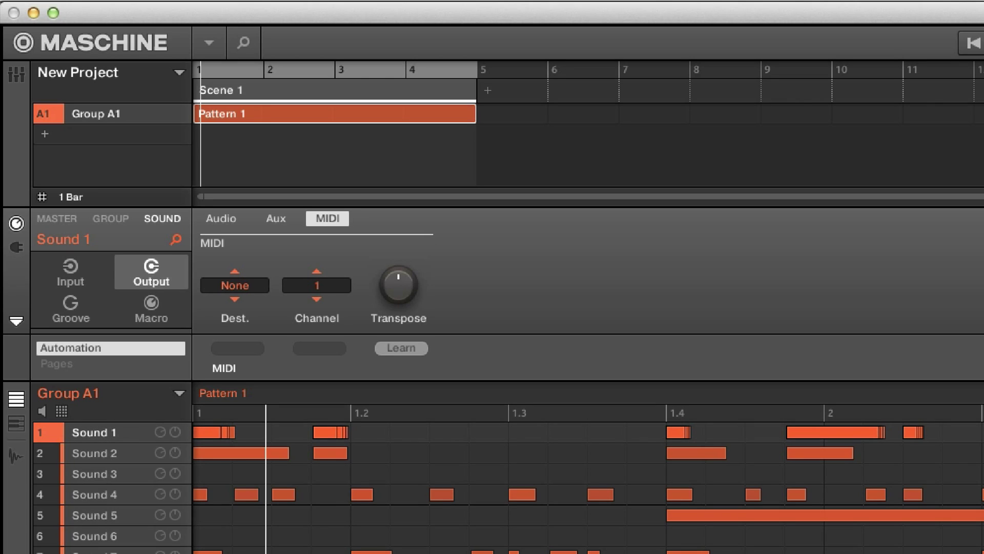
{"action": "left_click", "coordinate": [243, 285]}
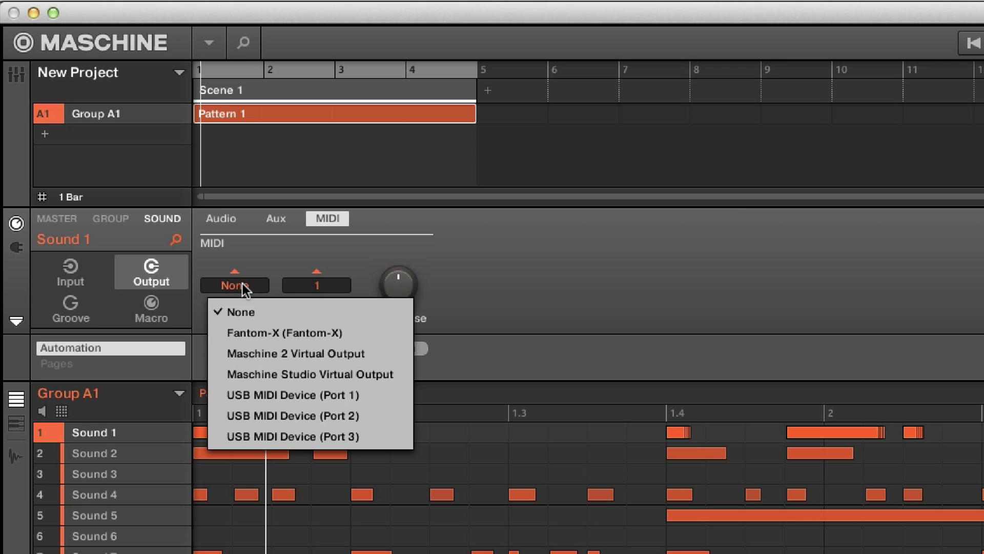
{"action": "left_click", "coordinate": [262, 332]}
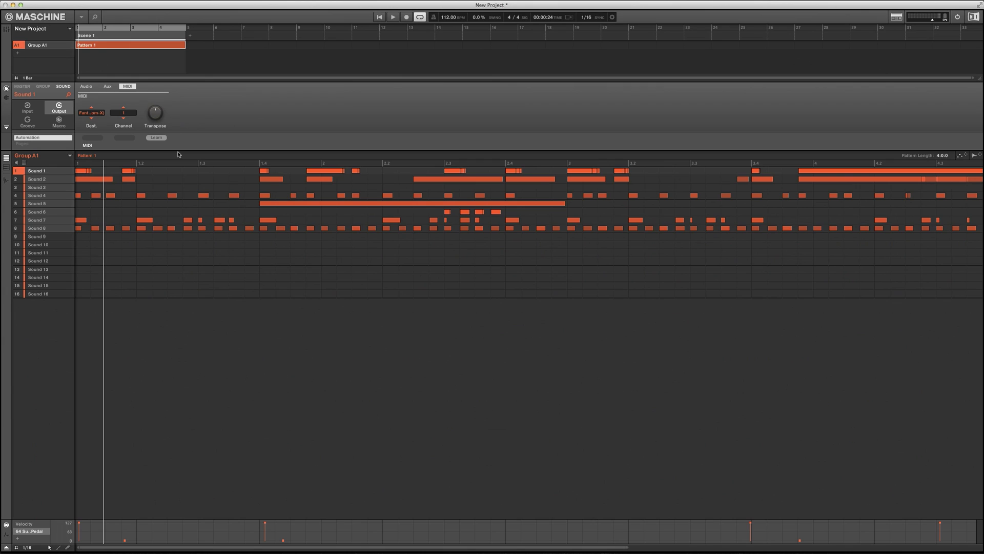
{"action": "key", "text": "space"}
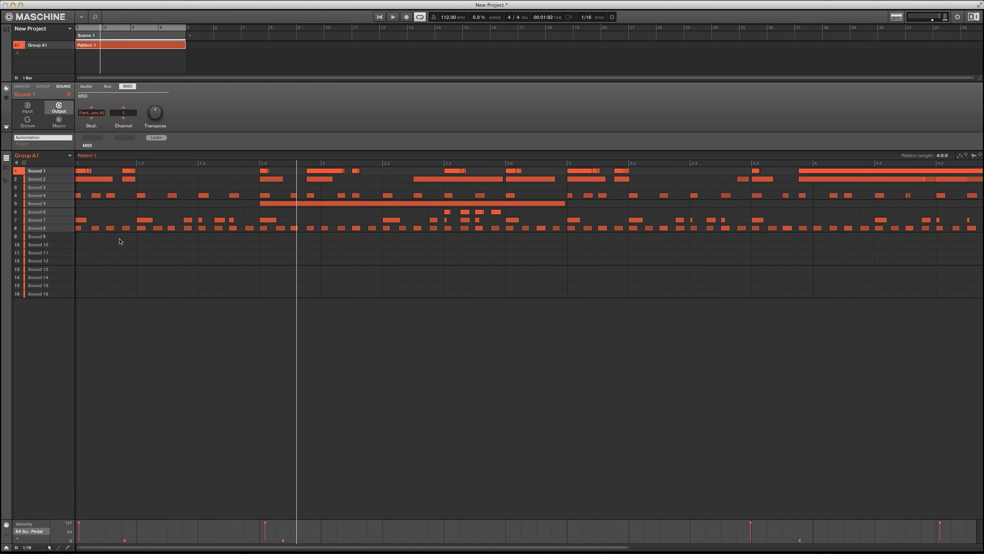
Step: Rename Sound 16 as AUDIO IN
{"action": "mouse_move", "coordinate": [75, 280]}
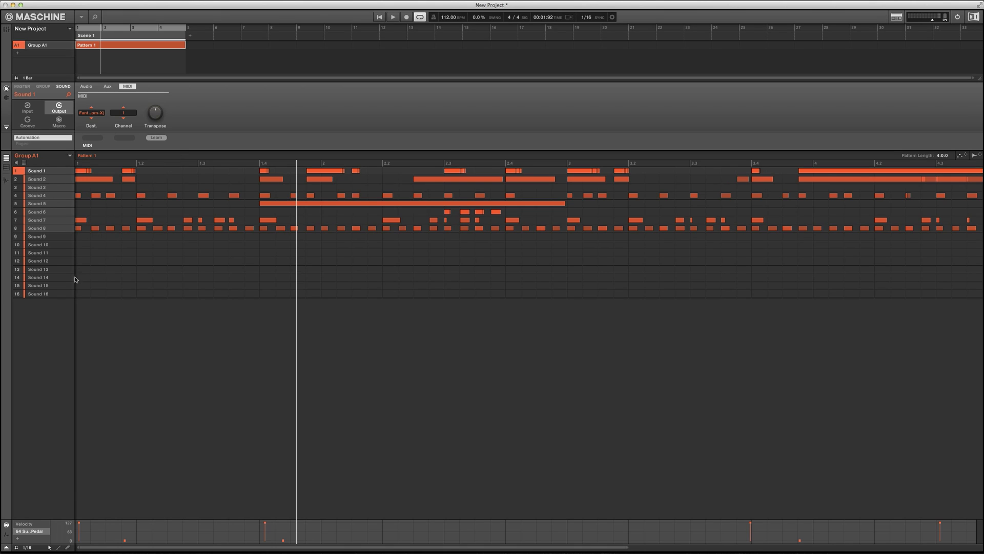
{"action": "left_click", "coordinate": [53, 294], "text": "shift"}
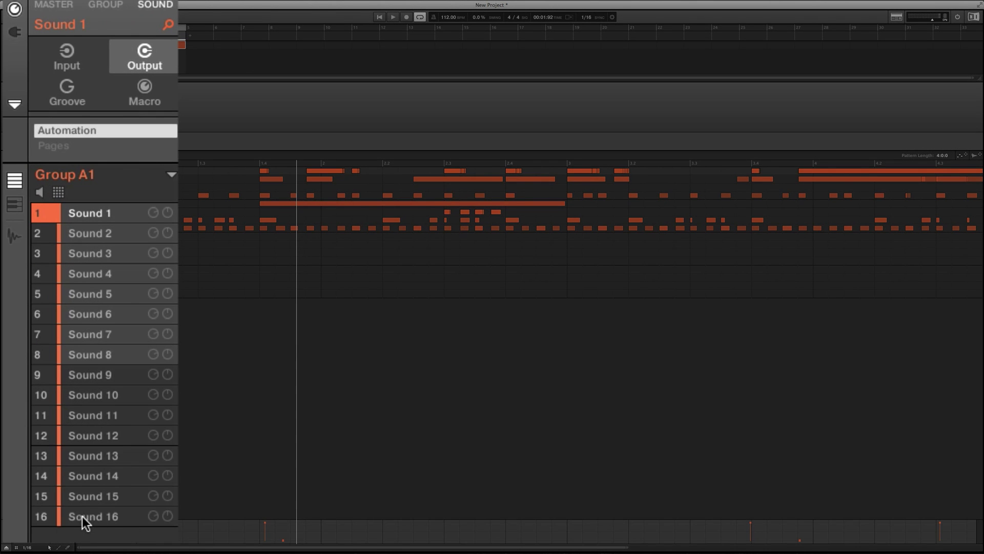
{"action": "double_click", "coordinate": [83, 516]}
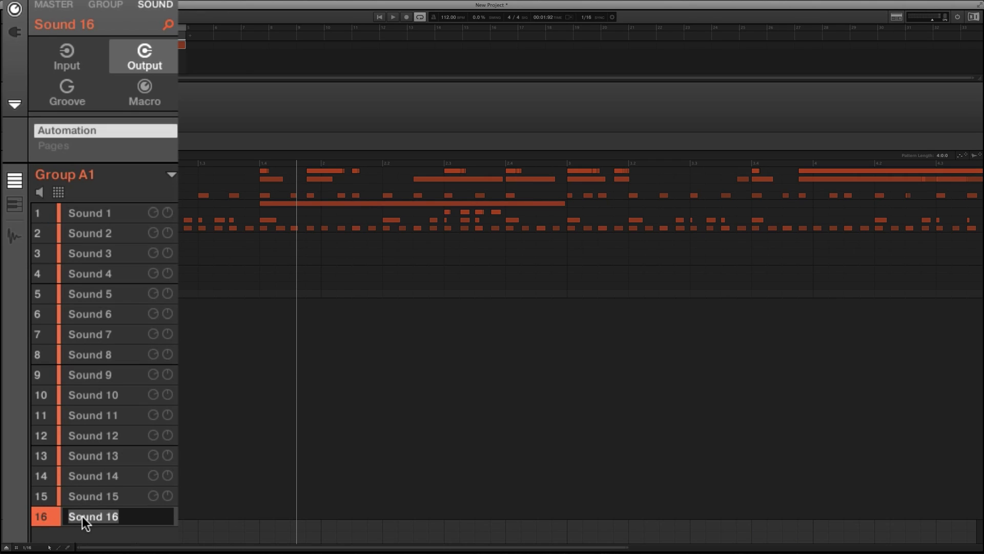
{"action": "type", "text": "AUDIO"}
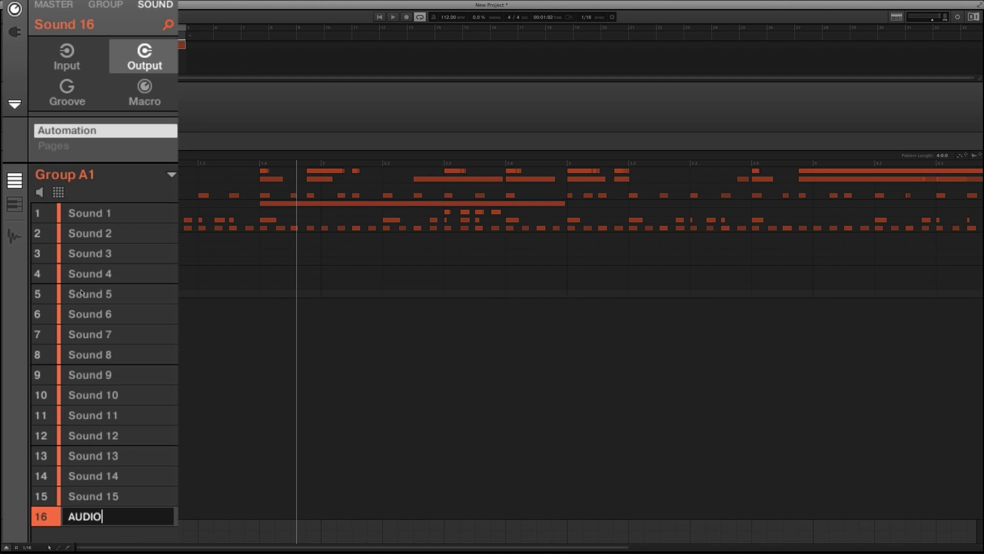
{"action": "type", "text": " IN"}
{"action": "key", "text": "Return"}
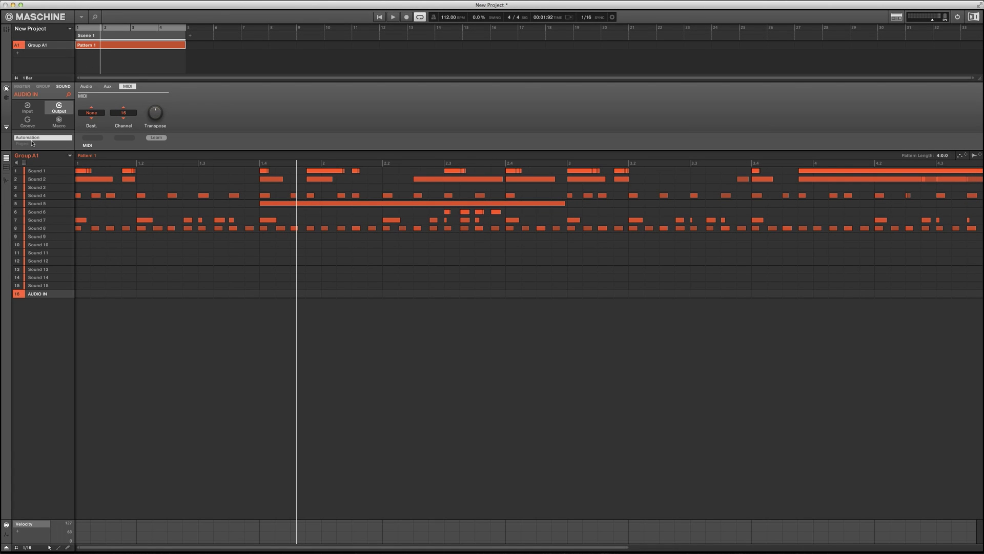
Step: Set the audio input source of the AUDIO IN sound to In 3 L+R
{"action": "left_click", "coordinate": [85, 86]}
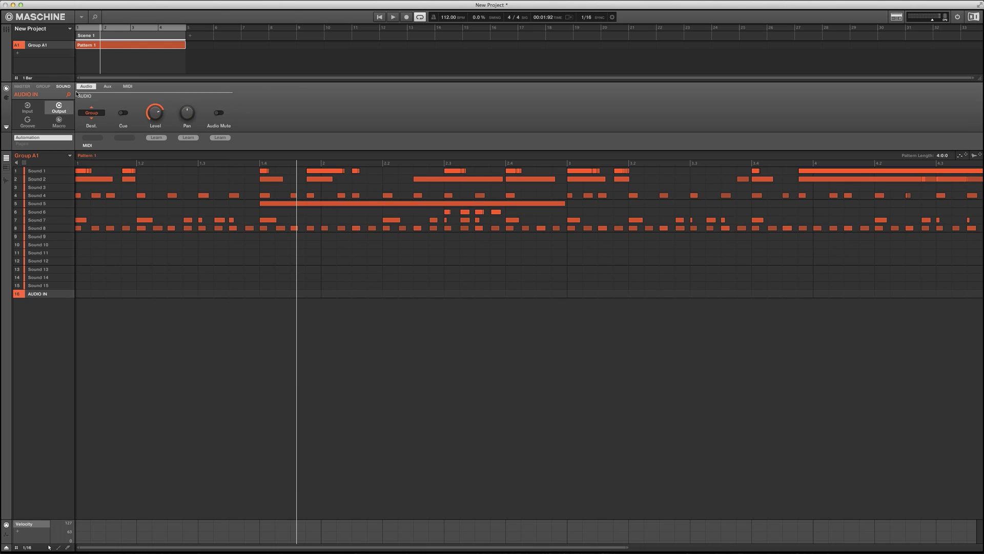
{"action": "left_click", "coordinate": [29, 111]}
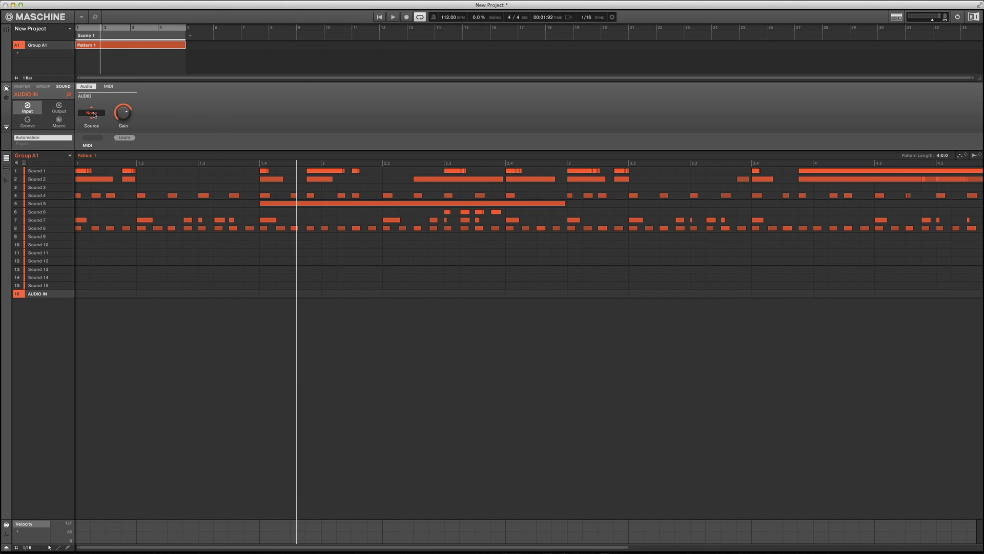
{"action": "left_click", "coordinate": [94, 113]}
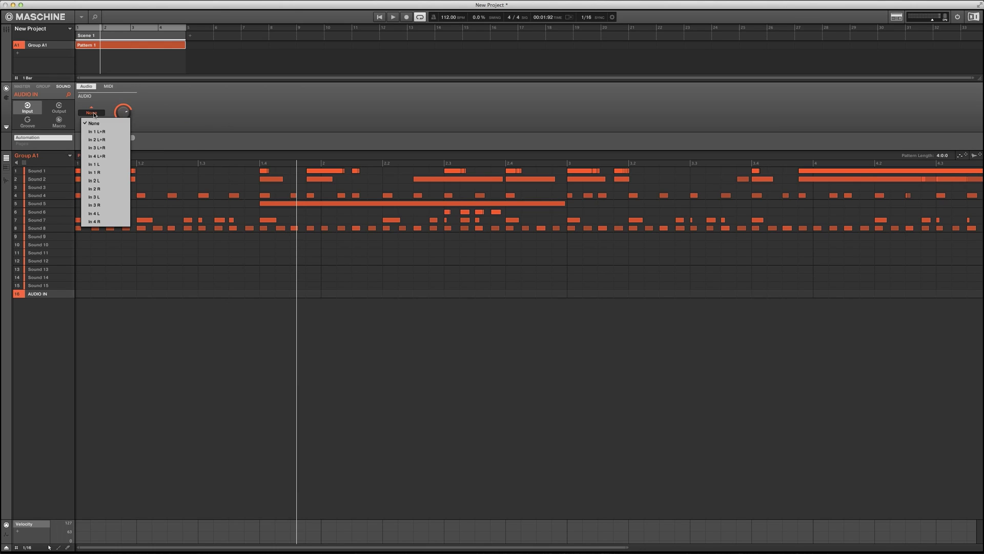
{"action": "left_click", "coordinate": [104, 149]}
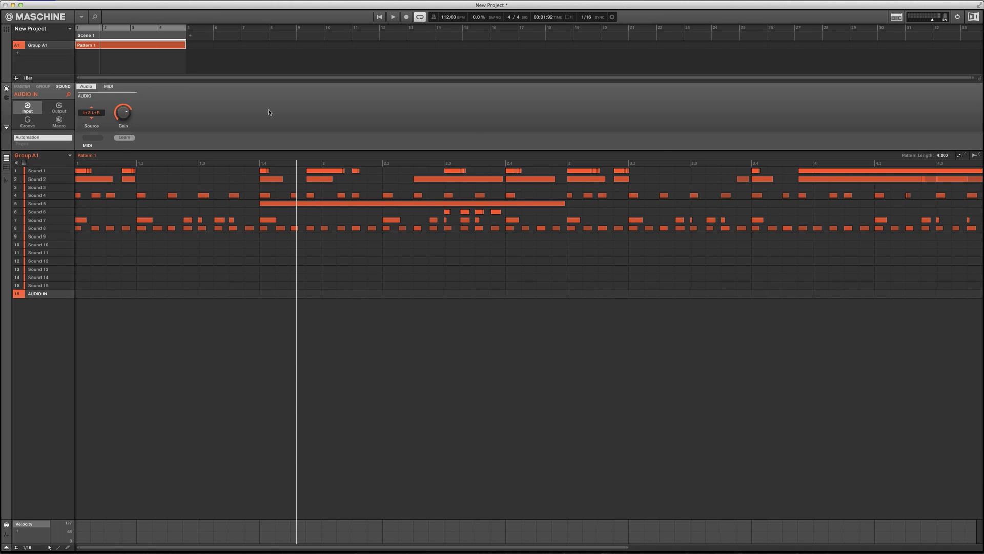
Step: Check the audio input port routings in the preferences and play the pattern to audition the external input
{"action": "key", "text": "super+comma"}
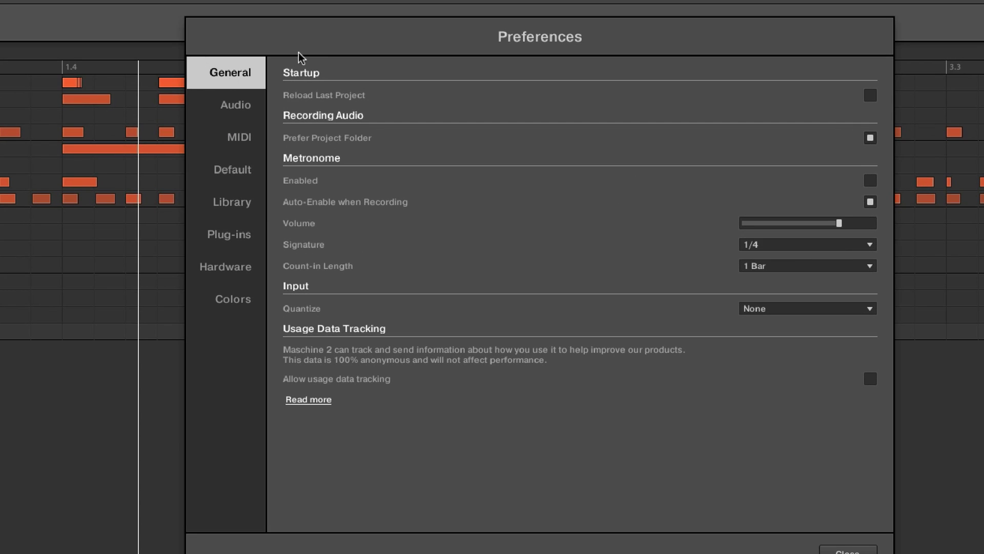
{"action": "left_click_drag", "start_coordinate": [299, 53], "coordinate": [216, 33]}
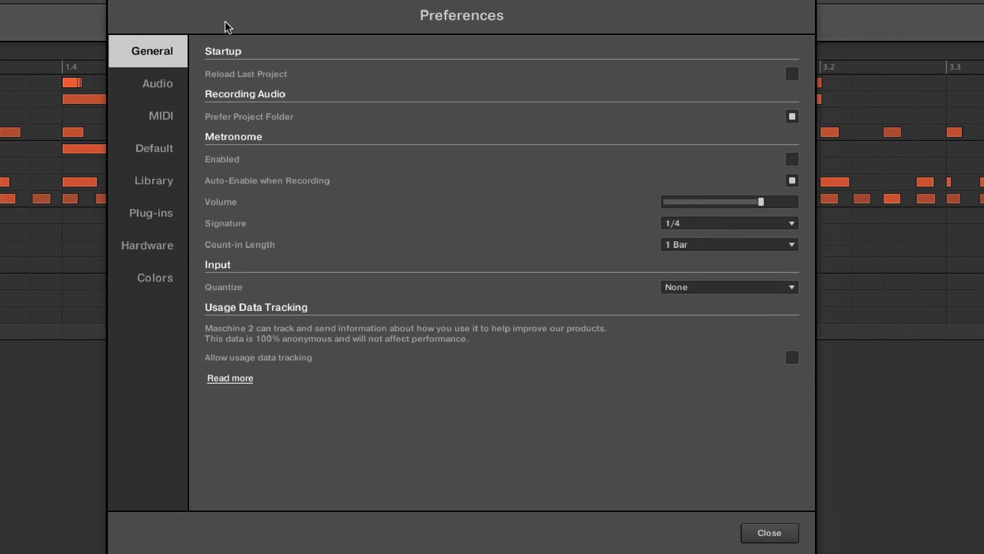
{"action": "left_click", "coordinate": [164, 93]}
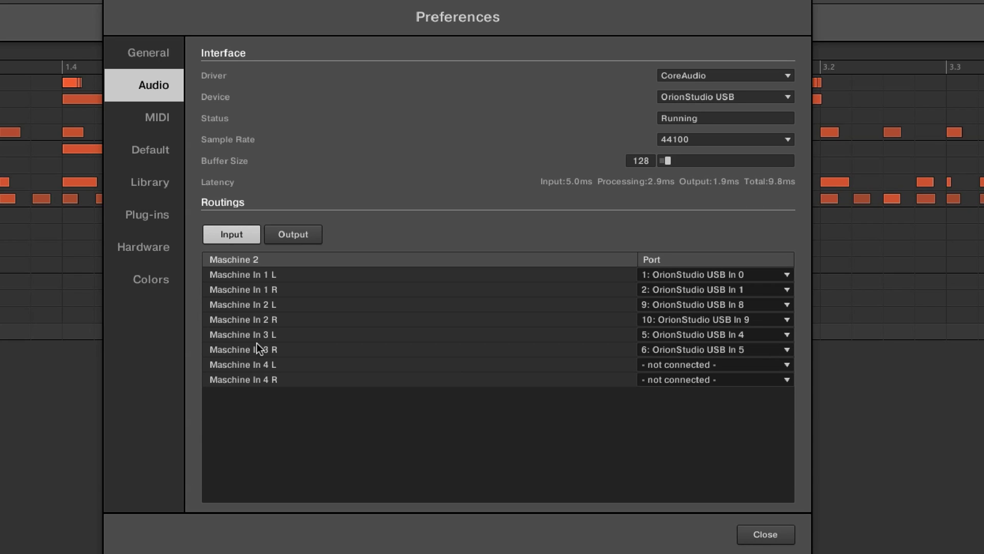
{"action": "left_click", "coordinate": [757, 534]}
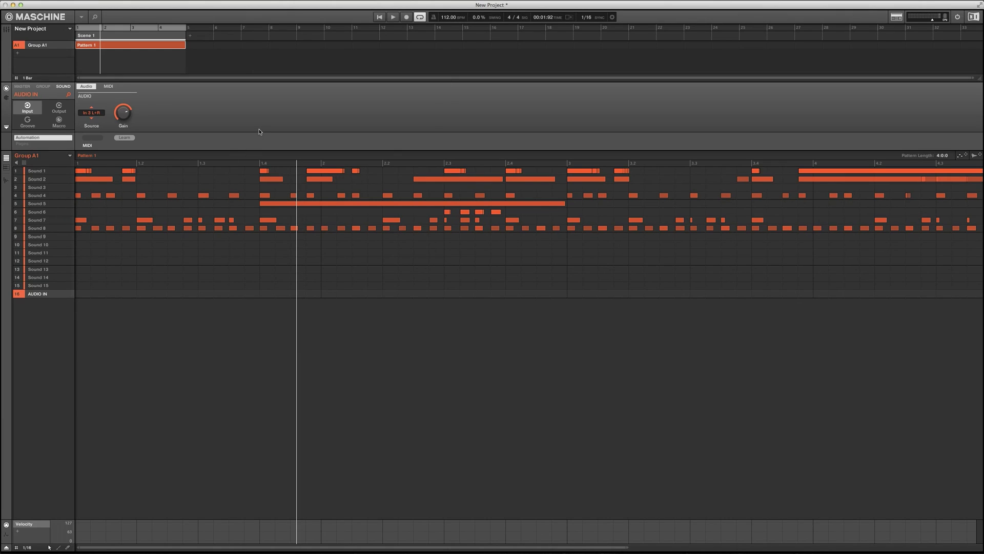
{"action": "key", "text": "space"}
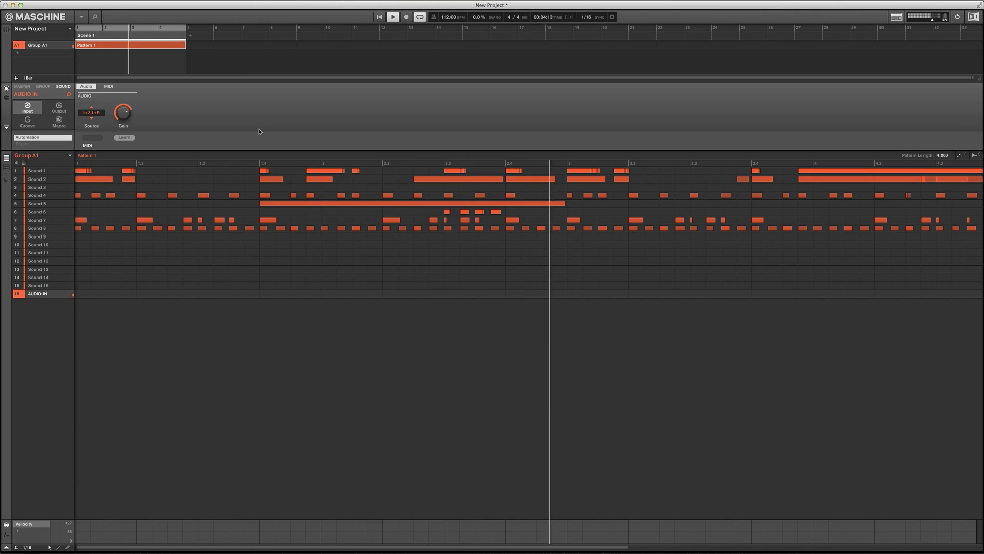
{"action": "key", "text": "space"}
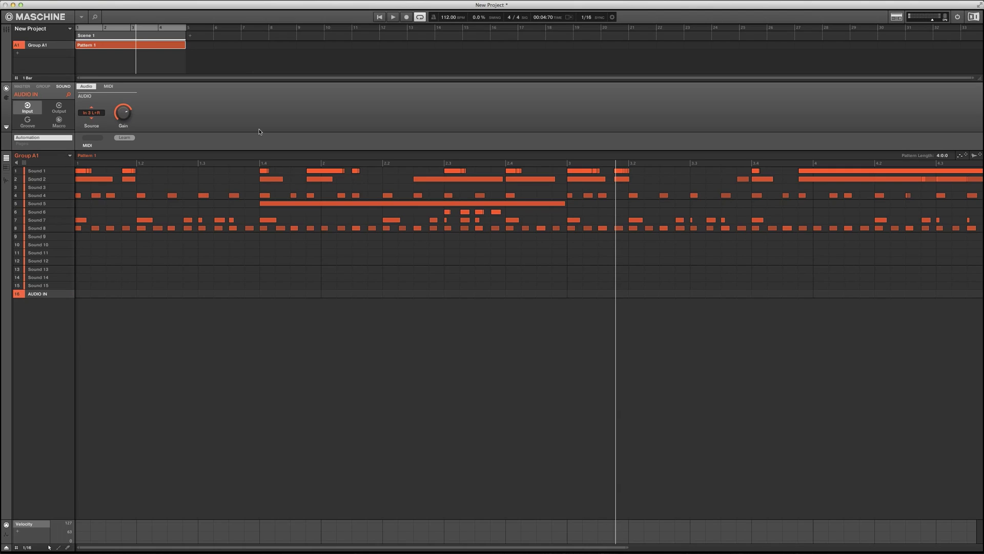
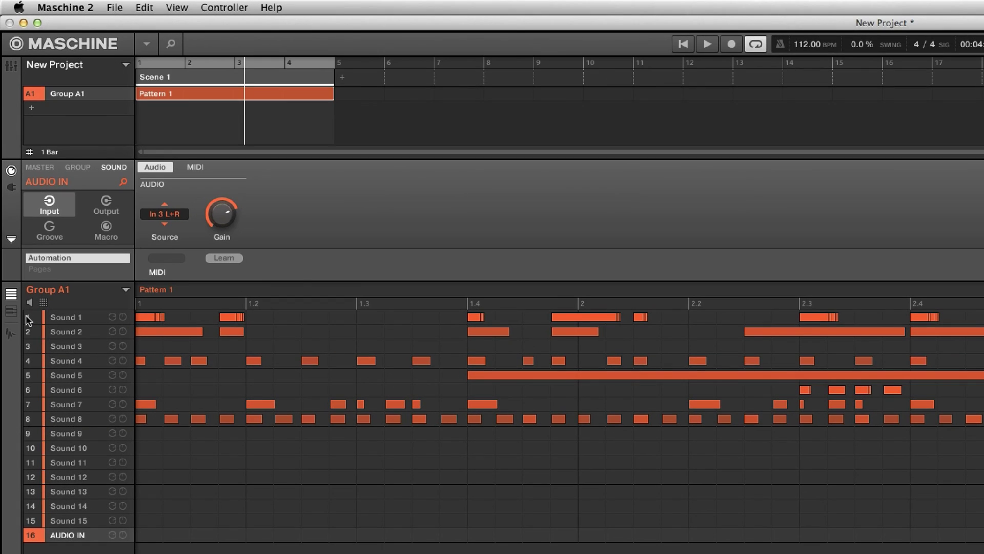
Step: Solo Sound 1 to audition it and rename it as MIDI RHODES
{"action": "left_click", "coordinate": [28, 318]}
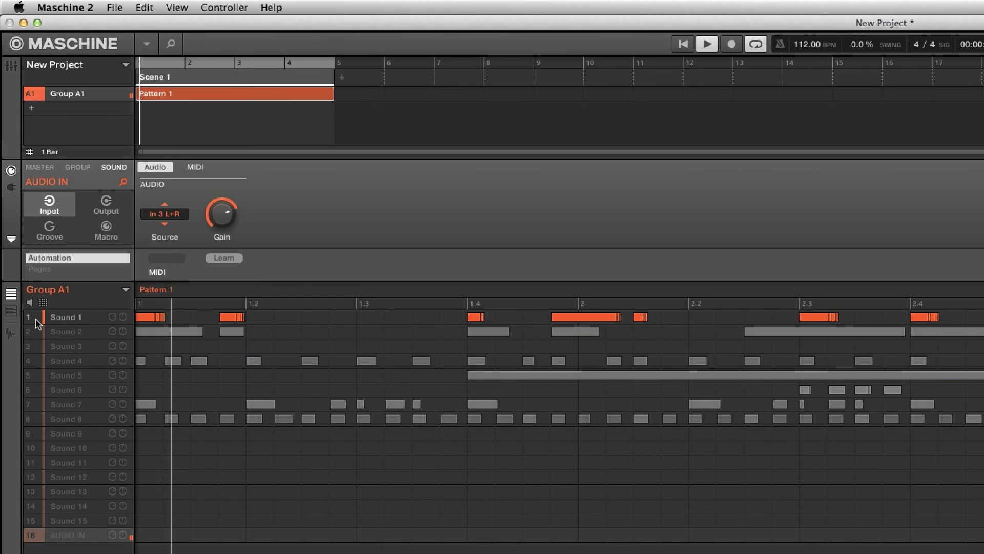
{"action": "double_click", "coordinate": [59, 320]}
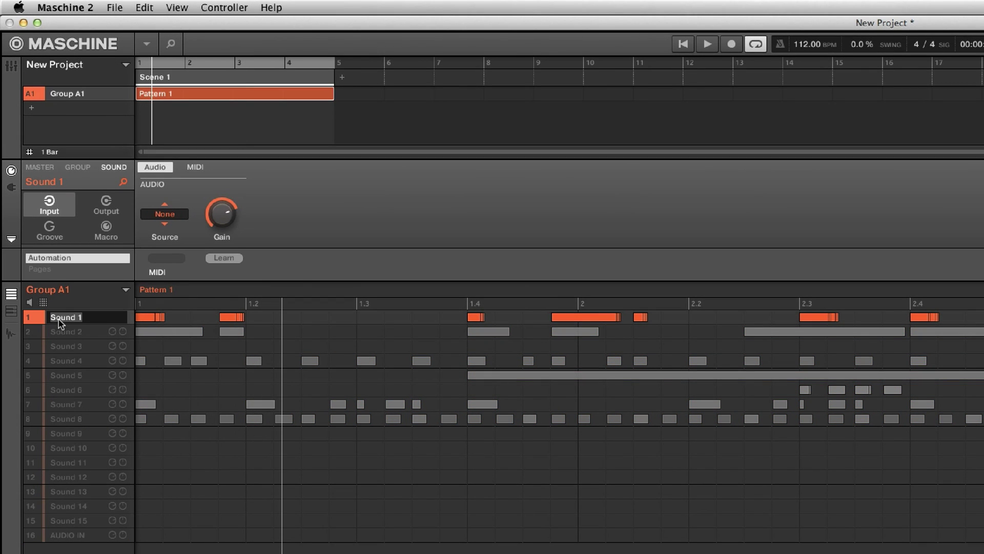
{"action": "key", "text": "BackSpace"}
{"action": "type", "text": "MIDI RHODES"}
{"action": "key", "text": "Return"}
Step: Add Sound 2 to the soloed sounds and rename it as MIDI BASS
{"action": "left_click", "coordinate": [31, 329], "text": "shift"}
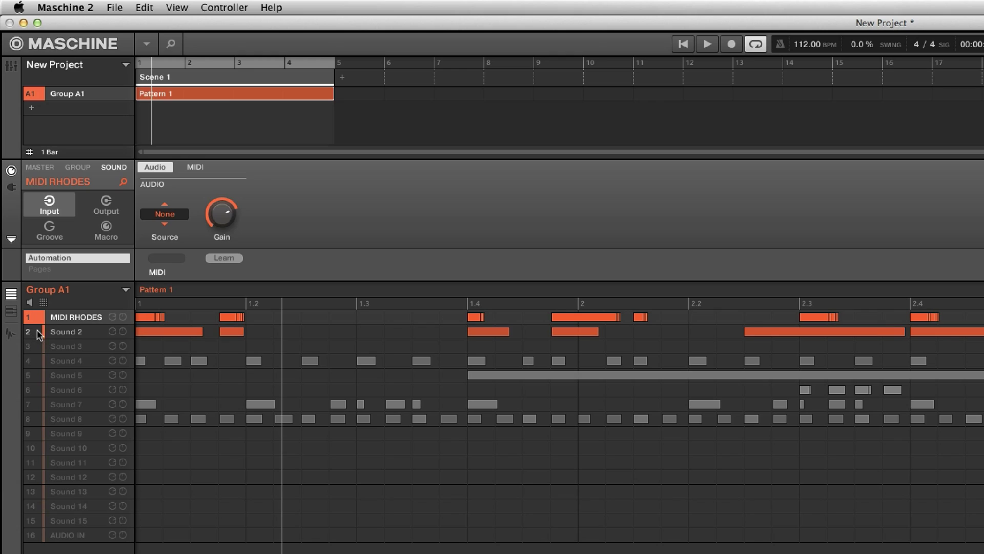
{"action": "double_click", "coordinate": [55, 334]}
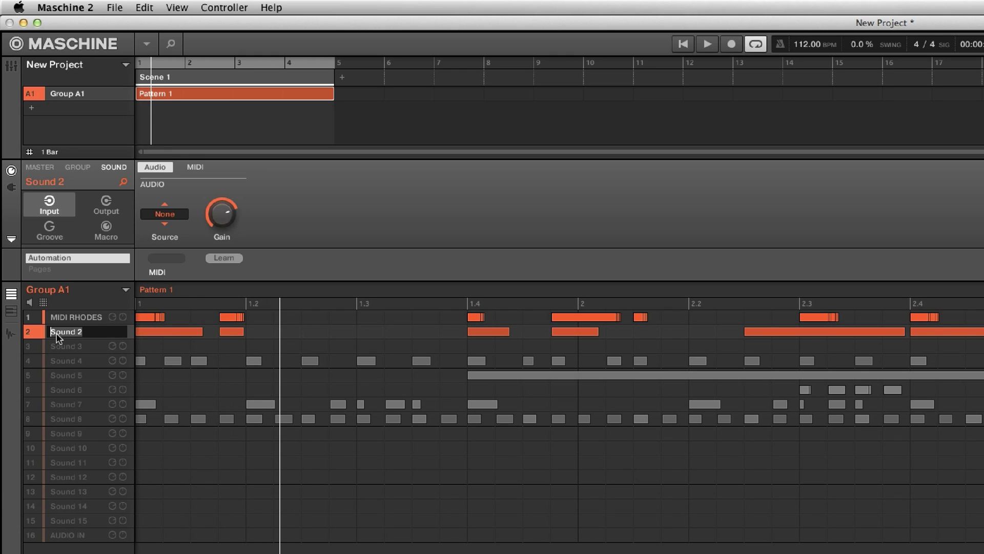
{"action": "type", "text": "MIDI"}
{"action": "key", "text": "BackSpace"}
{"action": "key", "text": "BackSpace"}
{"action": "key", "text": "BackSpace"}
{"action": "type", "text": "IDI BASS"}
{"action": "key", "text": "Return"}
Step: Audition Sound 3 on its own and rename it as MIDI STRING HIT
{"action": "left_click", "coordinate": [28, 331]}
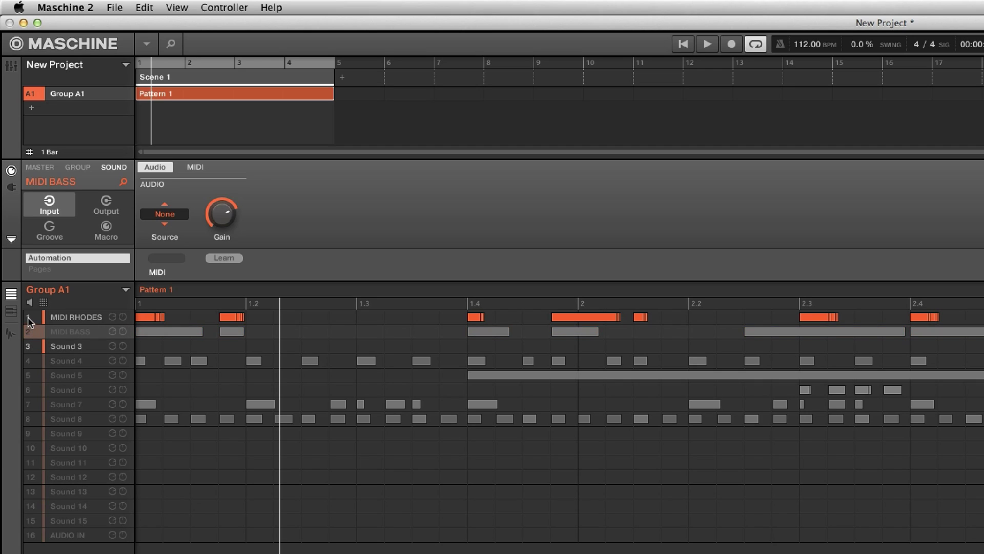
{"action": "left_click", "coordinate": [28, 317]}
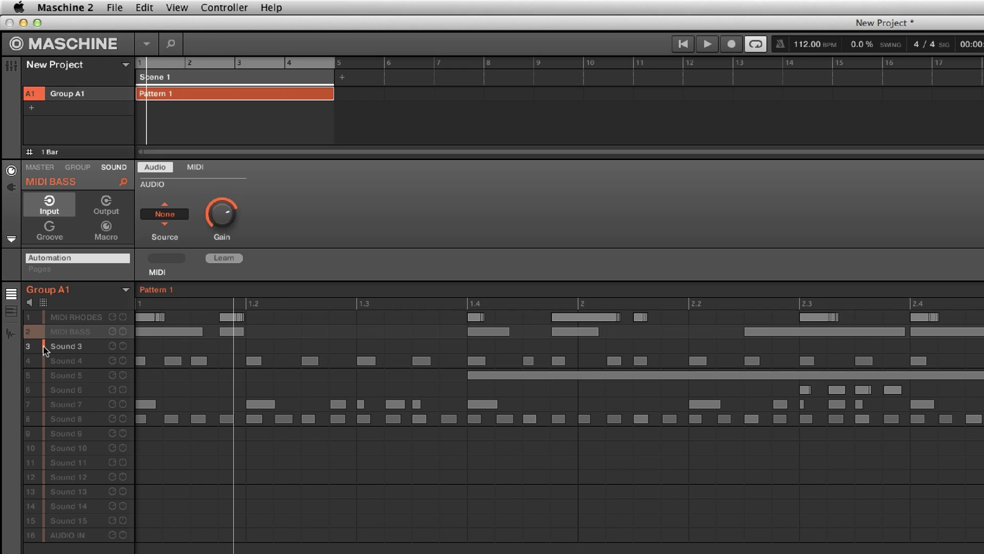
{"action": "key", "text": "space"}
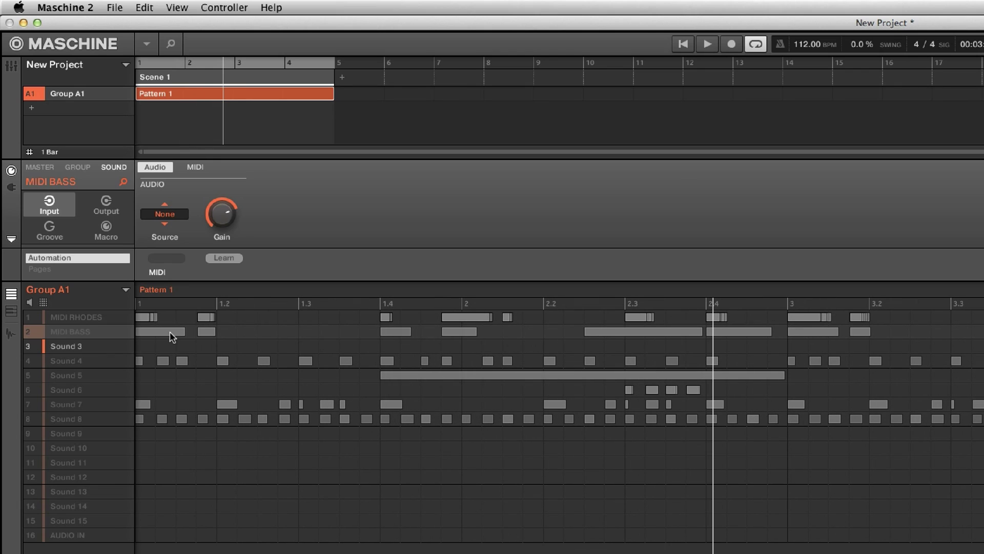
{"action": "double_click", "coordinate": [81, 347]}
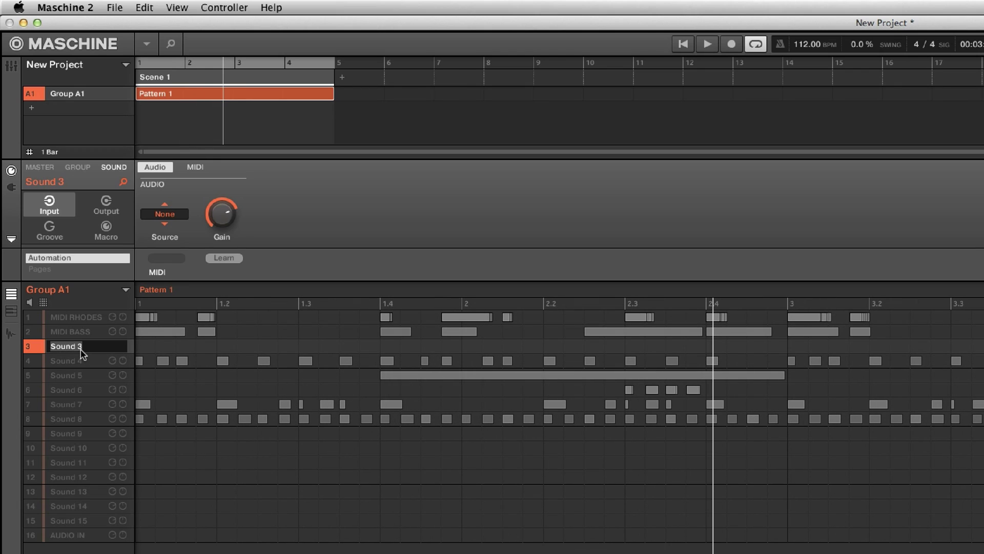
{"action": "type", "text": "STRING HIT"}
{"action": "key", "text": "Return"}
{"action": "double_click", "coordinate": [82, 353]}
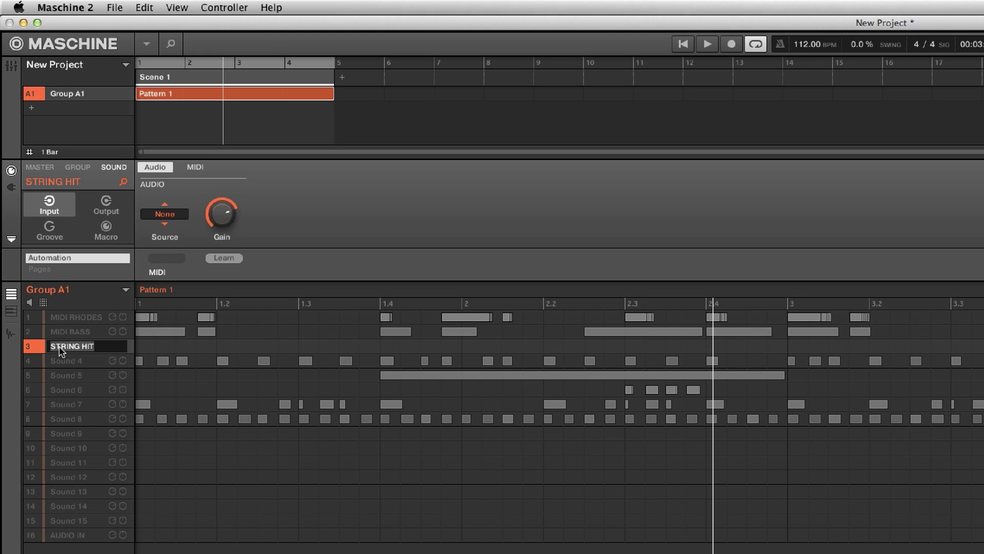
{"action": "left_click", "coordinate": [55, 349]}
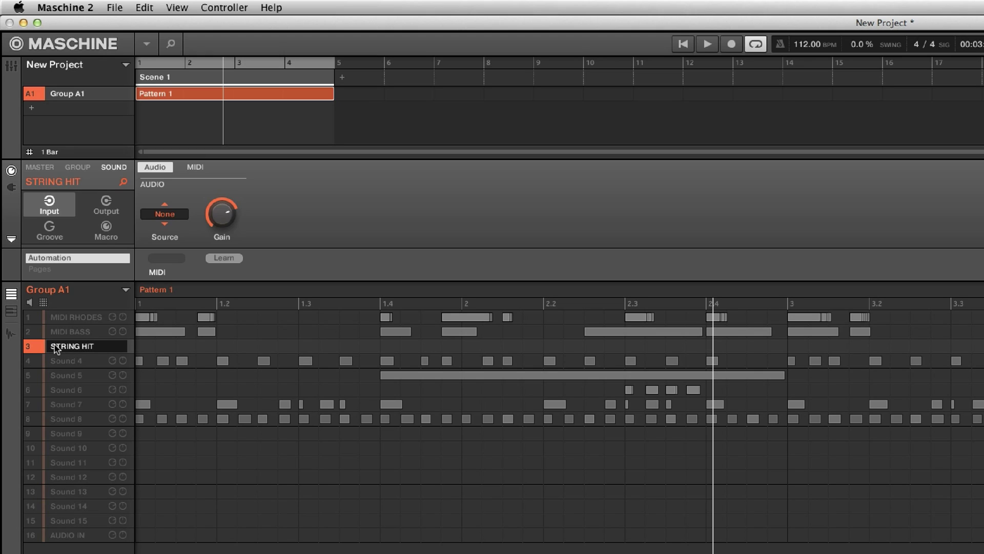
{"action": "type", "text": "MIDI"}
{"action": "key", "text": "Return"}
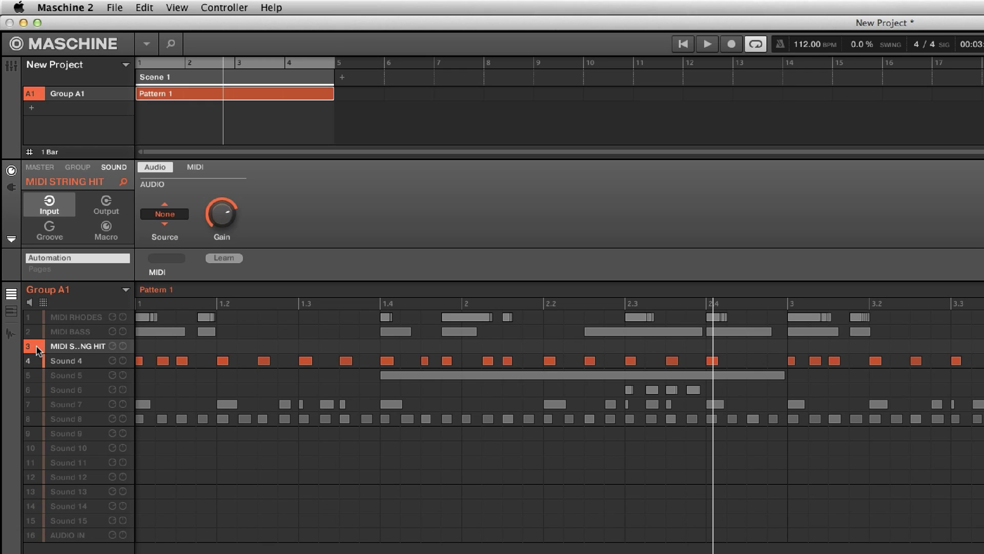
Step: Rename Sound 4 as MIDI GTR
{"action": "double_click", "coordinate": [60, 361]}
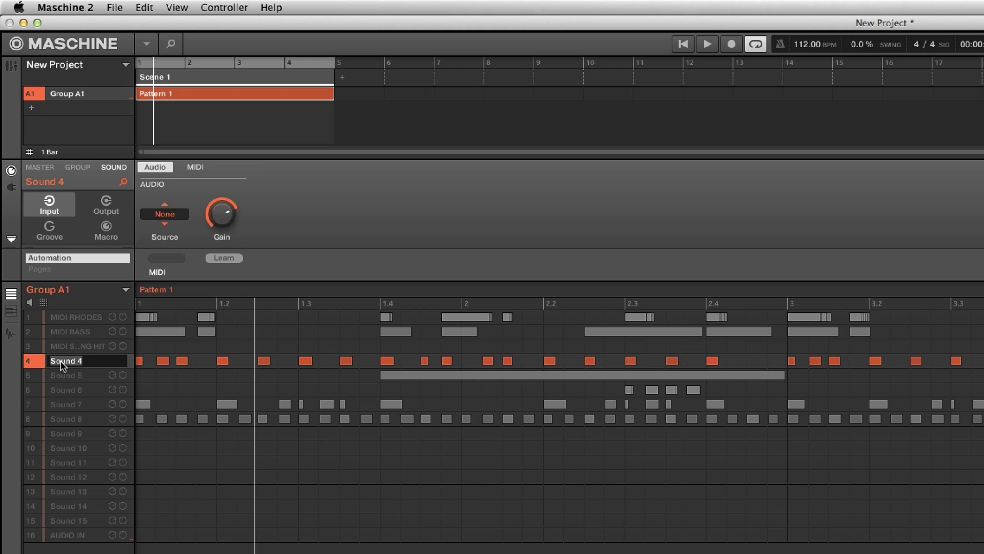
{"action": "type", "text": "MIDI GTR"}
{"action": "key", "text": "Return"}
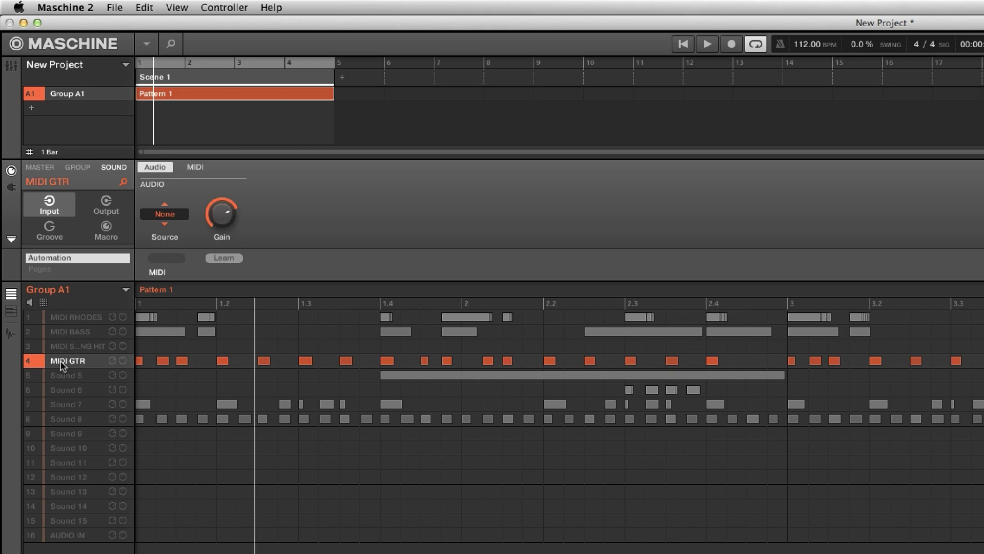
Step: Solo Sound 5 to audition it and rename it as MIDI DOWN FX
{"action": "left_click", "coordinate": [28, 376]}
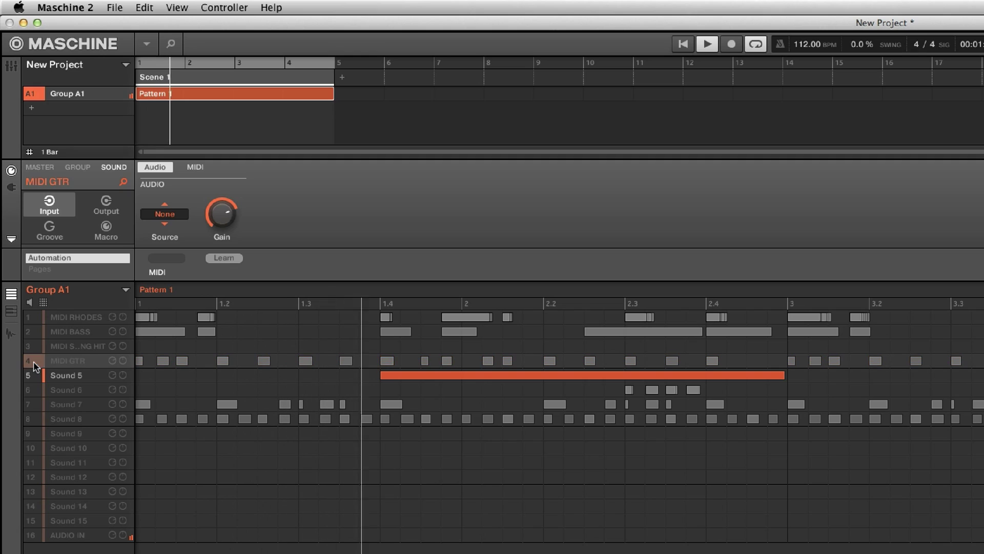
{"action": "double_click", "coordinate": [66, 374]}
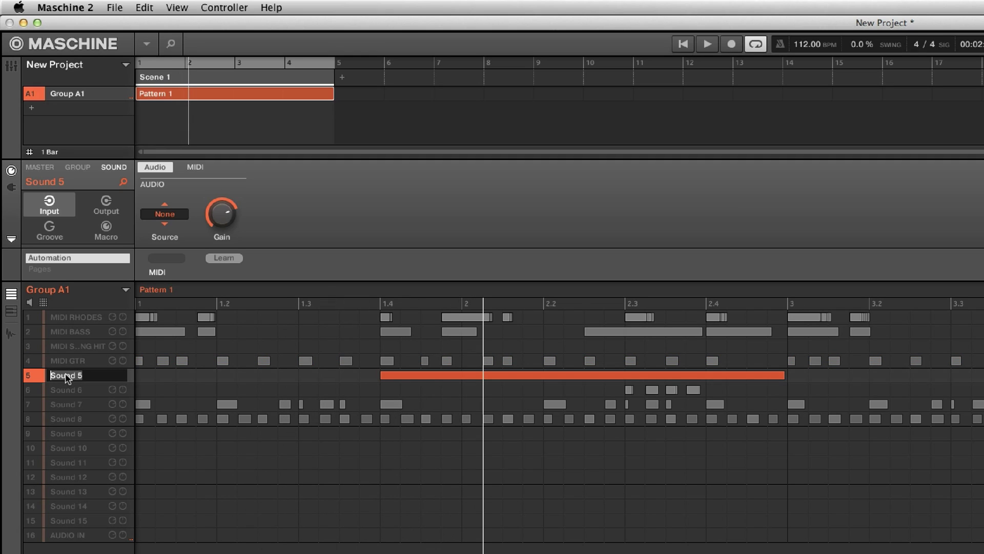
{"action": "type", "text": "MIDI DOWN FX"}
{"action": "key", "text": "Return"}
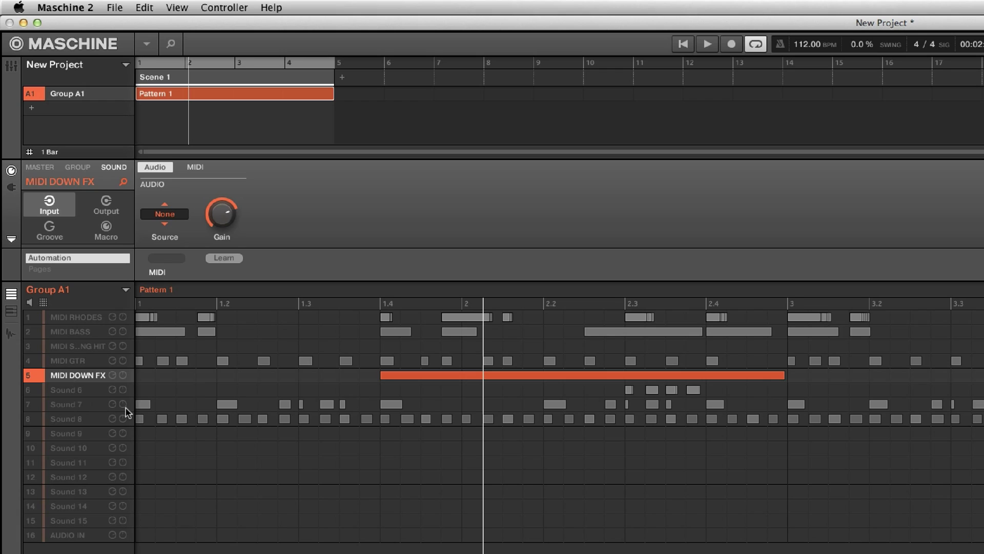
Step: Play Sound 6 soloed and rename it as MIDI STRINGS
{"action": "left_click", "coordinate": [37, 391]}
{"action": "key", "text": "space"}
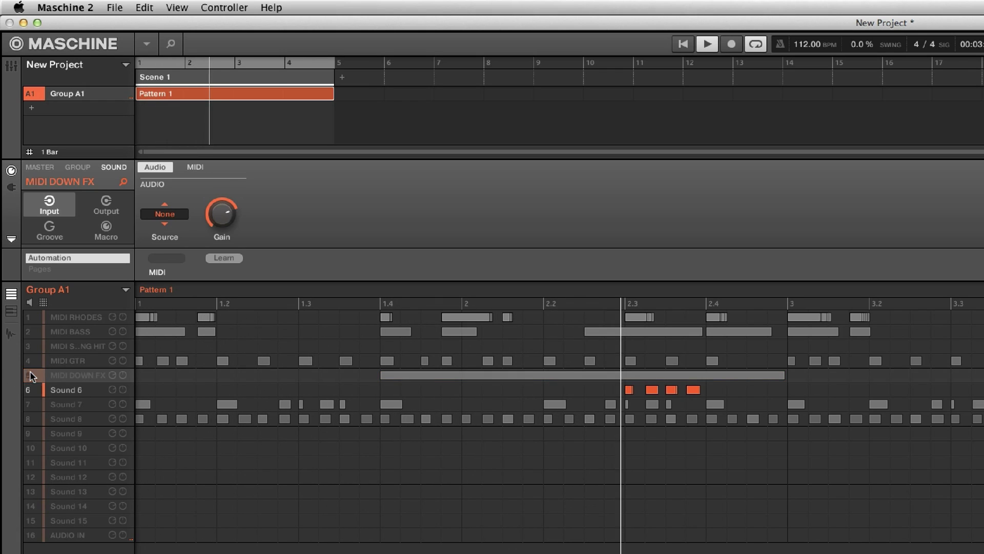
{"action": "double_click", "coordinate": [60, 390]}
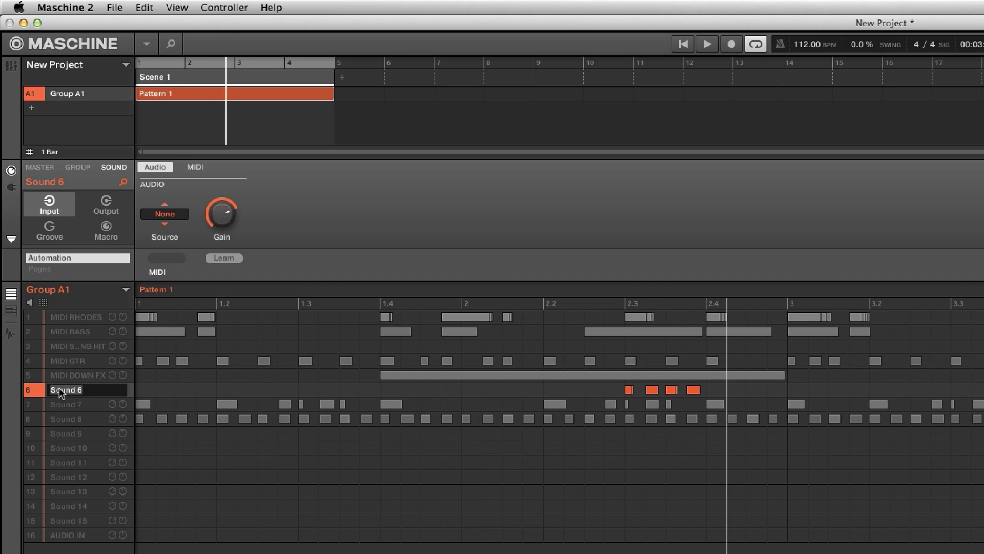
{"action": "type", "text": "MIDI STRINGS"}
{"action": "key", "text": "Return"}
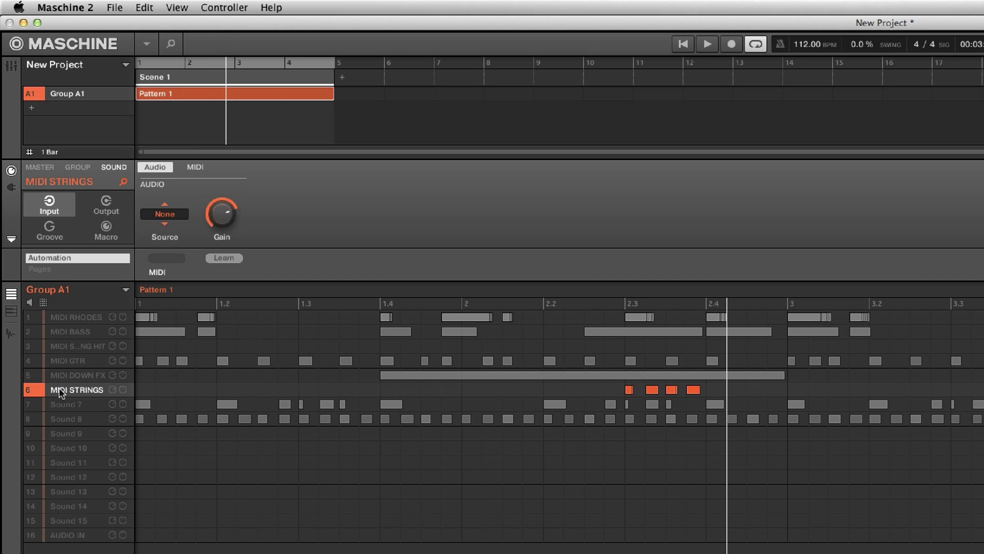
Step: Unmute Sound 7, play the pattern and rename the sound as MIDI DRUMS
{"action": "left_click", "coordinate": [37, 405]}
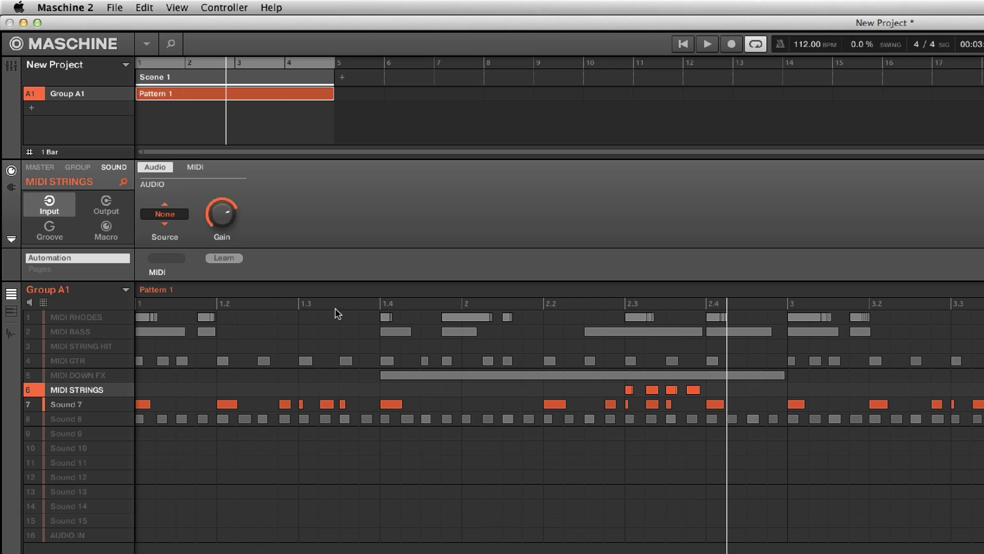
{"action": "key", "text": "space"}
{"action": "double_click", "coordinate": [61, 405]}
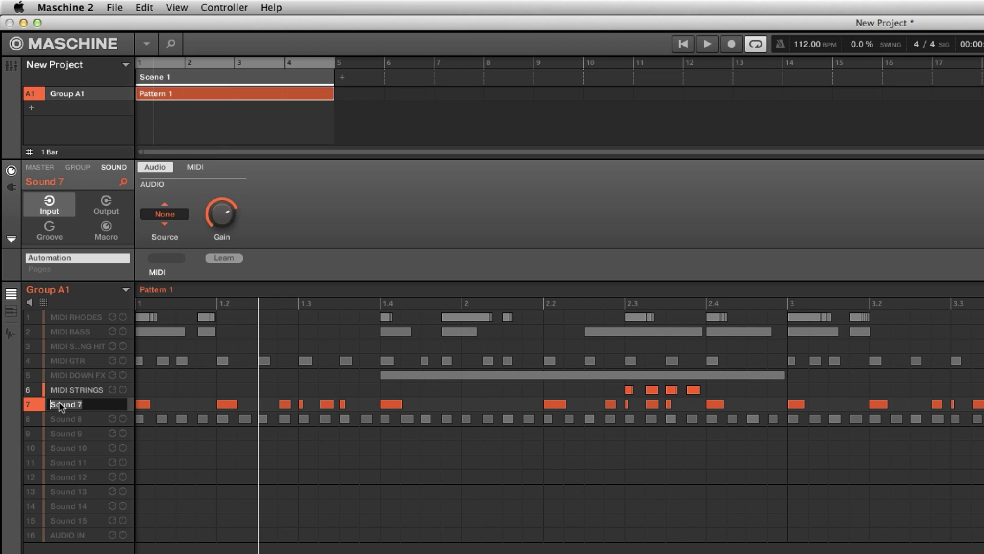
{"action": "type", "text": "MIDI DRUMS"}
{"action": "key", "text": "Return"}
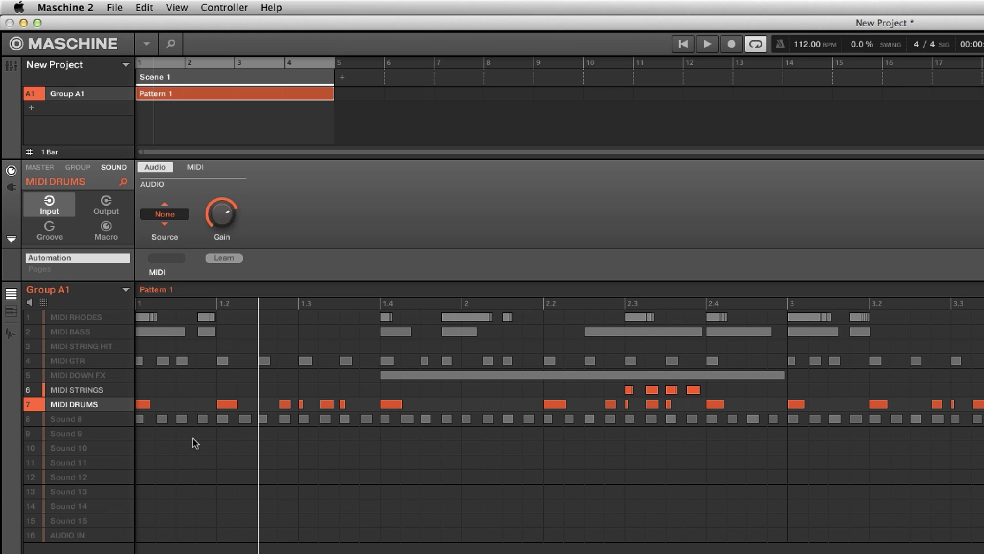
Step: Play the pattern to audition the drum parts and rename Sound 8 as MIDI HAT
{"action": "key", "text": "space"}
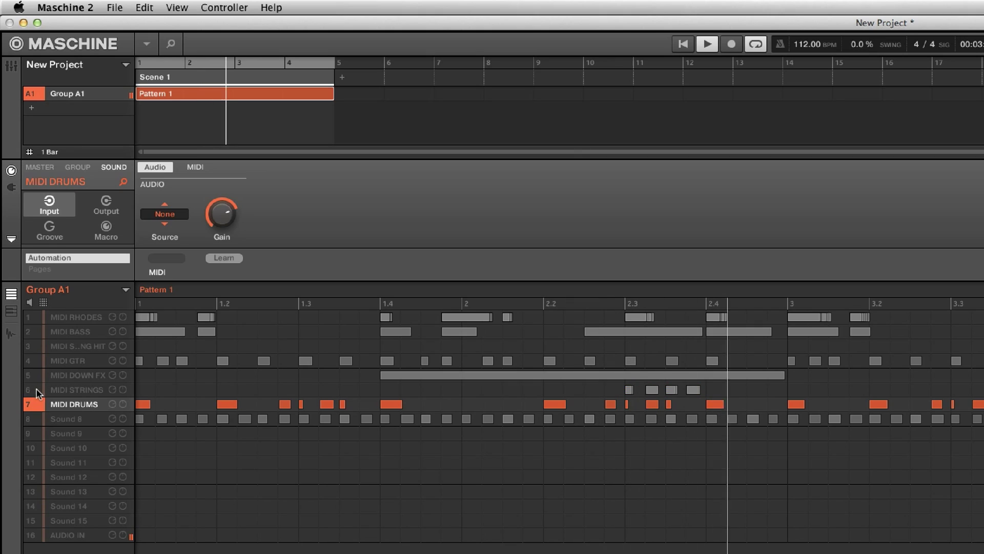
{"action": "double_click", "coordinate": [58, 420]}
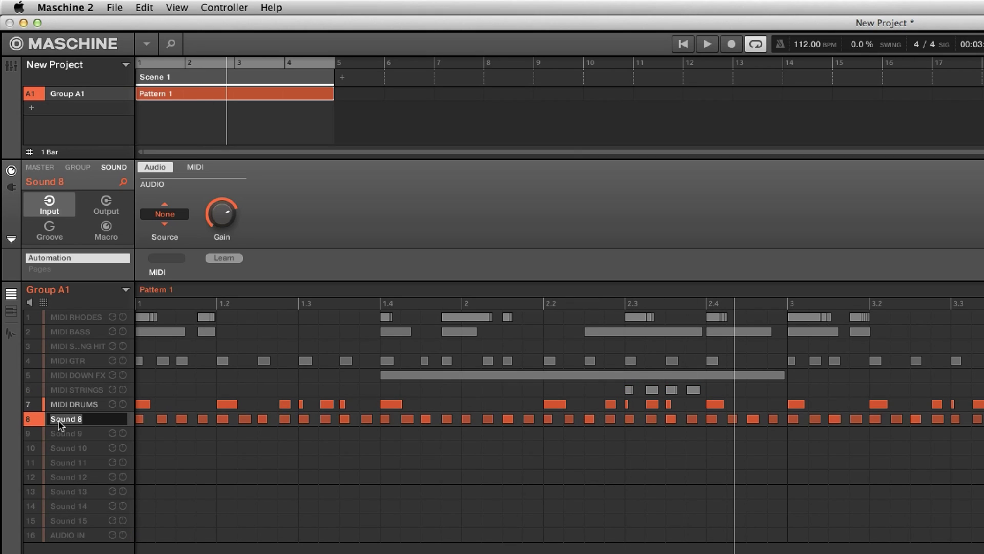
{"action": "type", "text": "MIDI HAT"}
{"action": "key", "text": "Return"}
{"action": "key", "text": "space"}
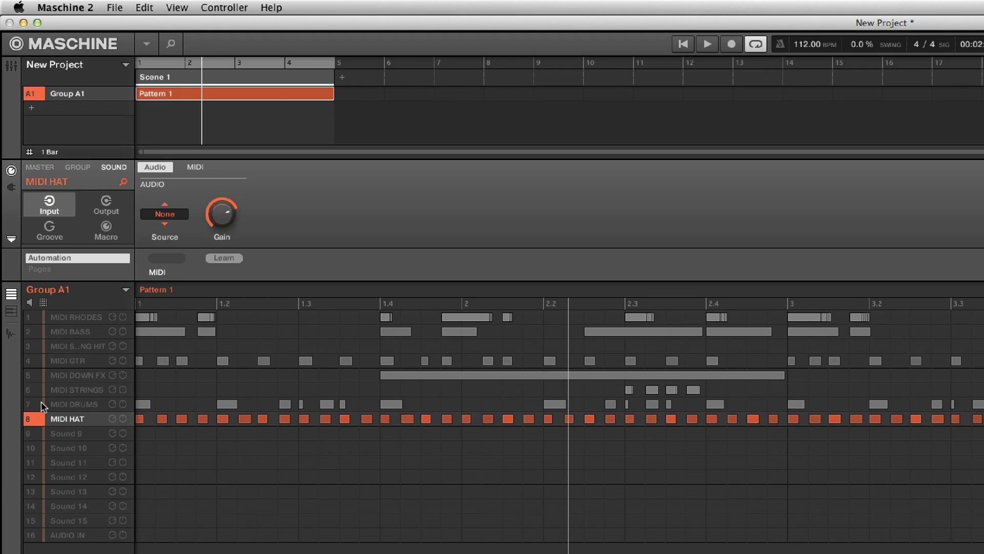
Step: Change the color of the MIDI DRUMS sound to lime green
{"action": "left_click", "coordinate": [76, 407]}
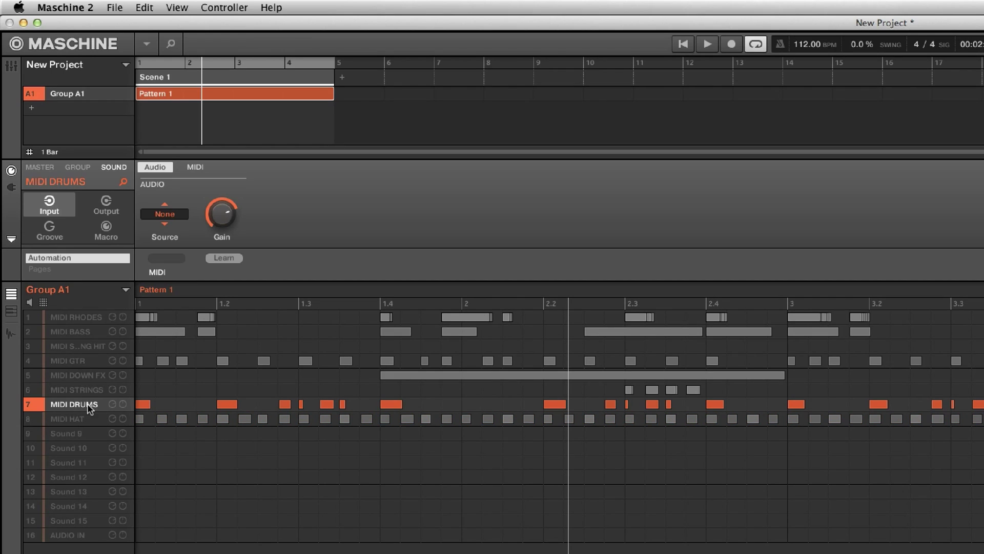
{"action": "right_click", "coordinate": [71, 403]}
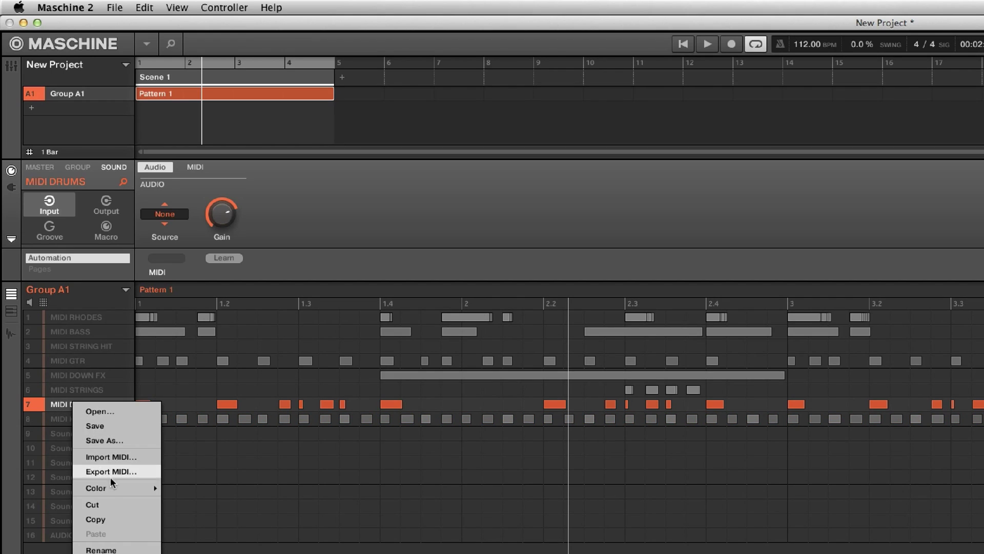
{"action": "mouse_move", "coordinate": [156, 493]}
{"action": "left_click", "coordinate": [205, 515]}
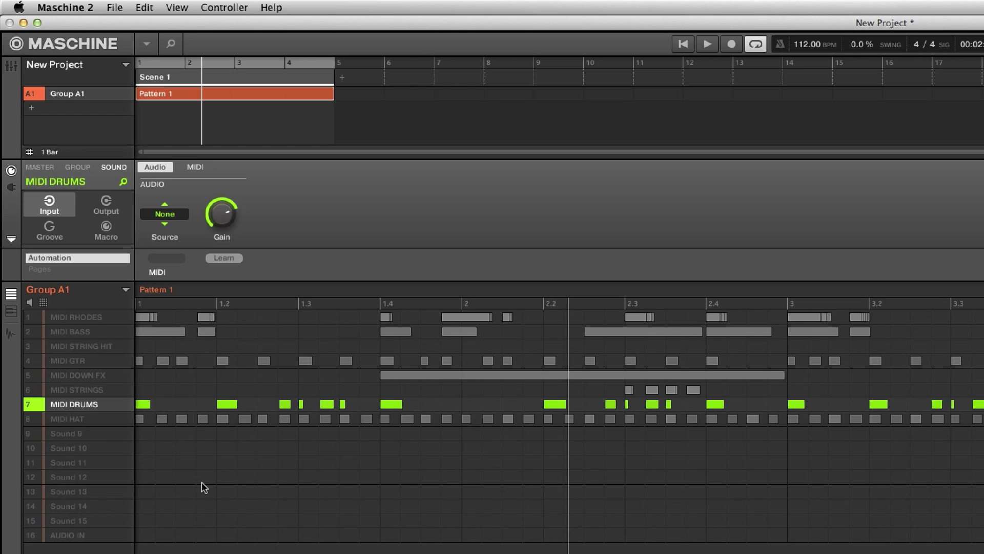
Step: Copy the MIDI DRUMS sound with its notes into the Sound 15 slot
{"action": "mouse_move", "coordinate": [103, 413]}
{"action": "right_click", "coordinate": [81, 401]}
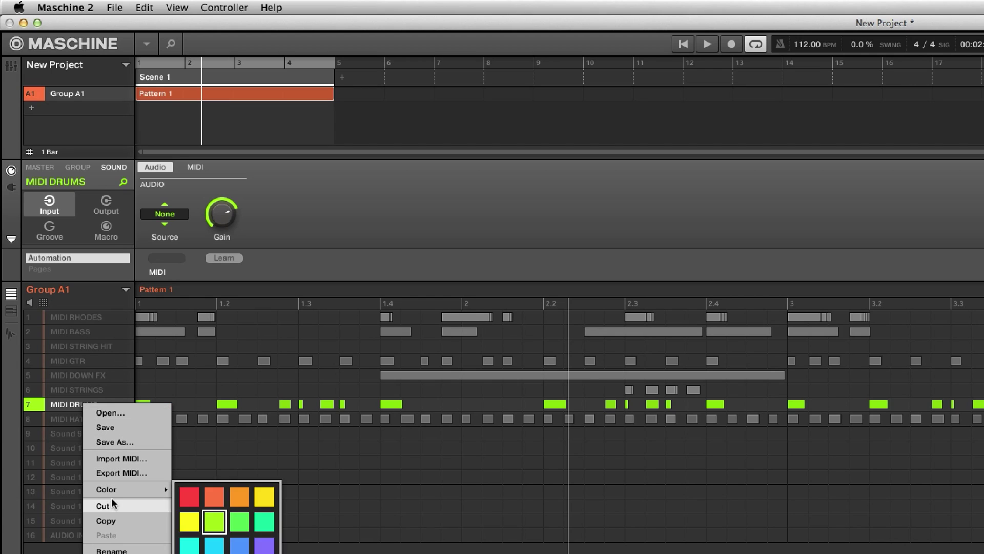
{"action": "left_click", "coordinate": [115, 520]}
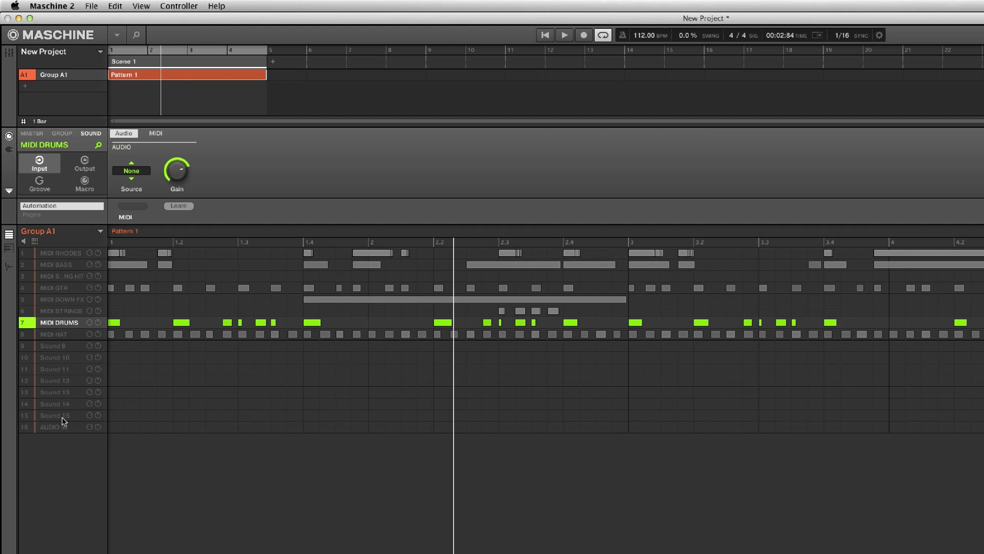
{"action": "left_click", "coordinate": [61, 417]}
{"action": "right_click", "coordinate": [61, 417]}
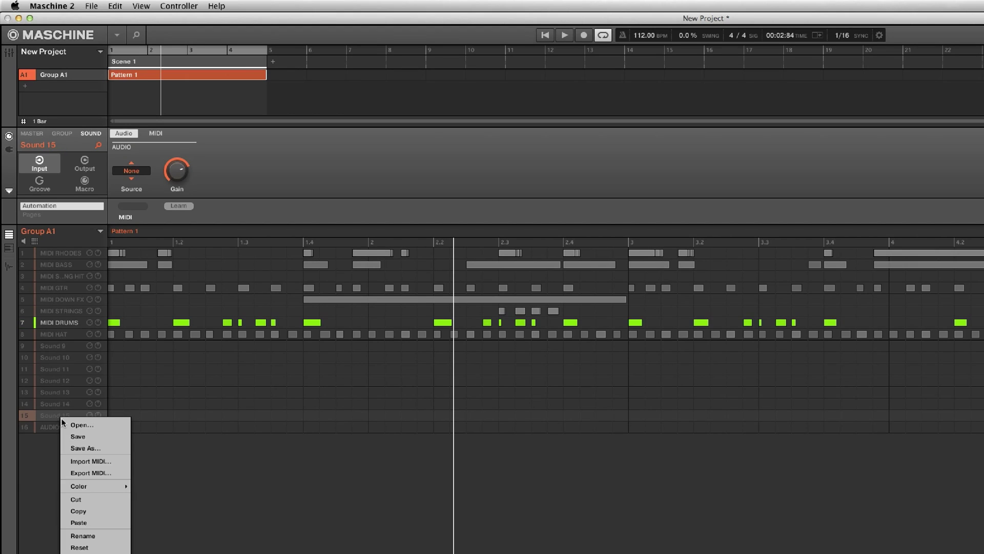
{"action": "left_click", "coordinate": [92, 518]}
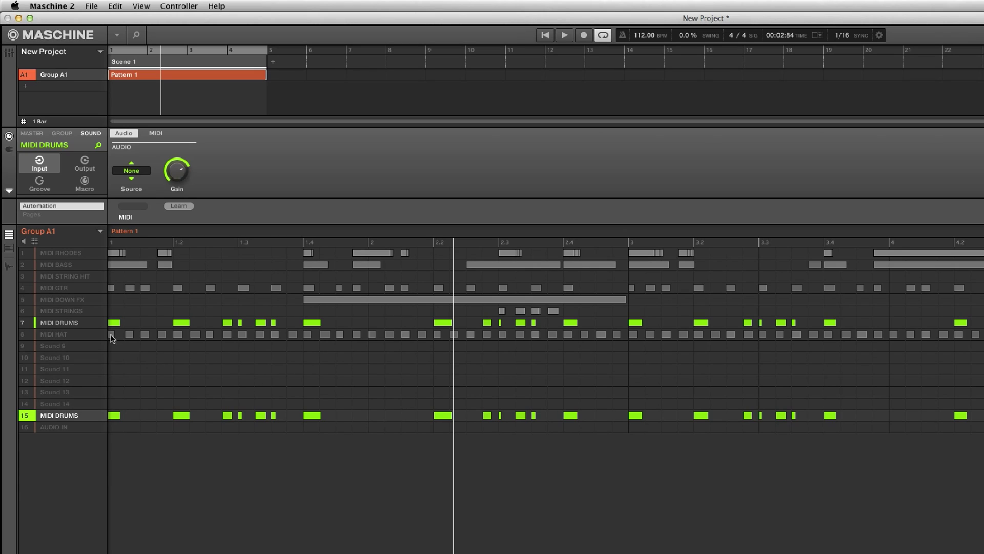
Step: Rename the original MIDI DRUMS sound in slot 7 as MIDI KICK
{"action": "double_click", "coordinate": [63, 324]}
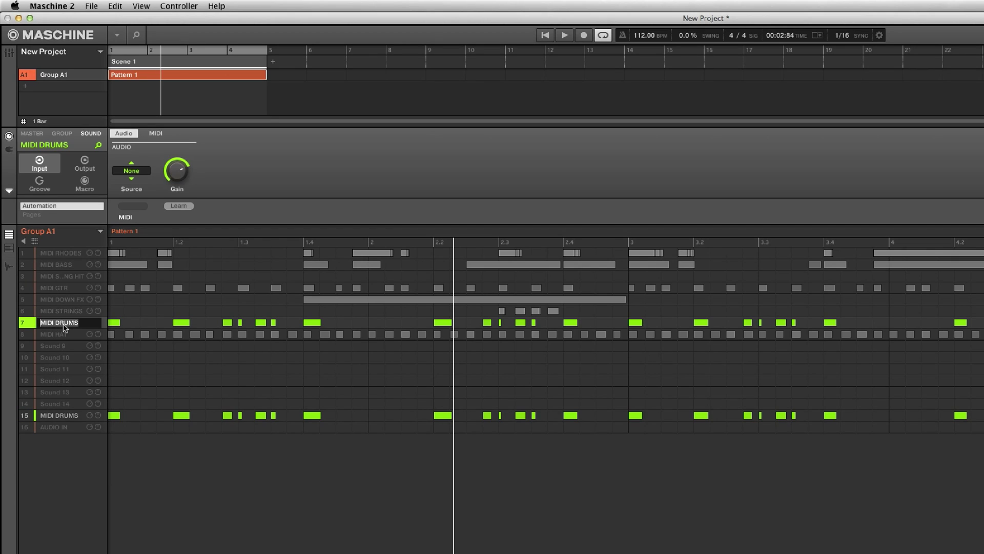
{"action": "type", "text": "MIDI KICK"}
{"action": "key", "text": "Return"}
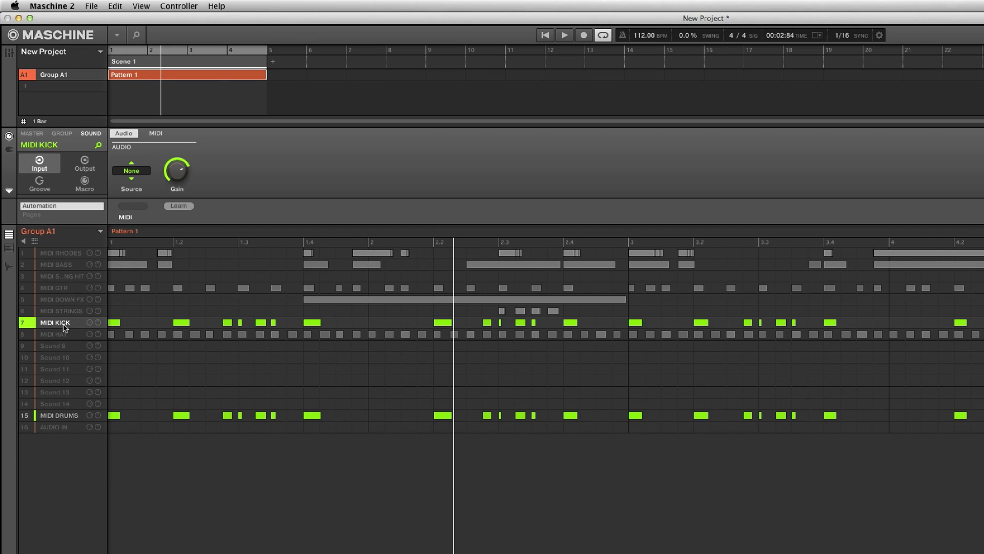
Step: Rename the copied drum sound in slot 15 as MIDI SNARE
{"action": "double_click", "coordinate": [63, 417]}
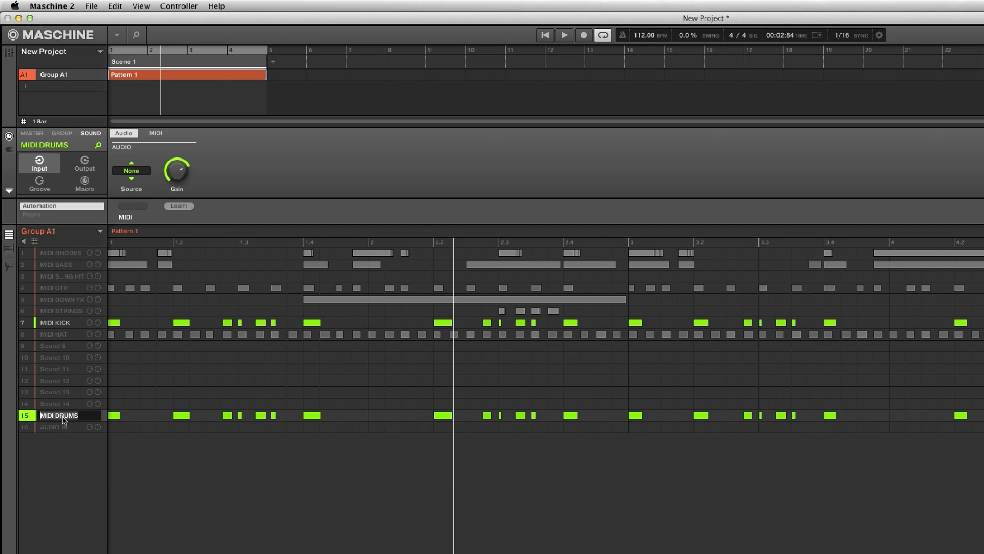
{"action": "type", "text": "MIDI SNARE"}
{"action": "key", "text": "Return"}
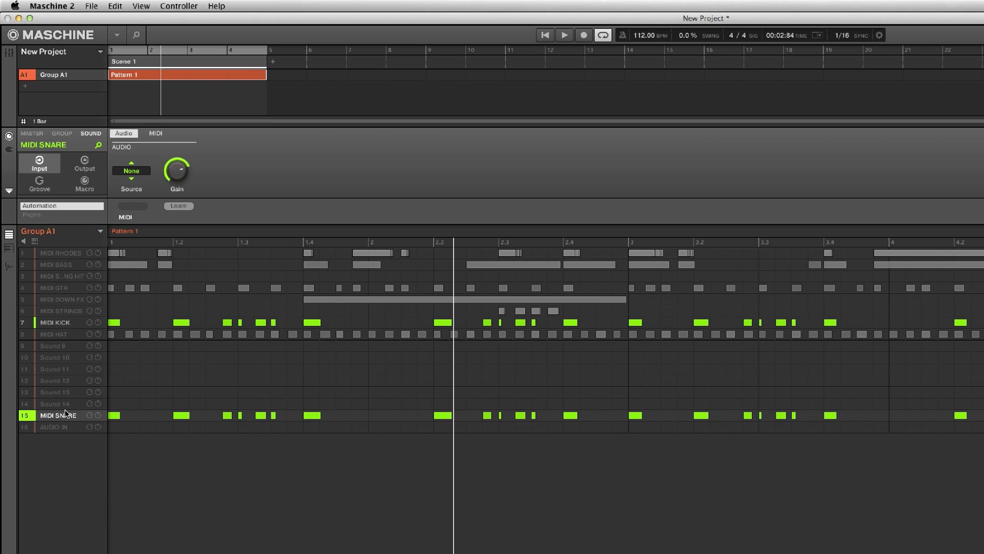
Step: Delete all the higher-pitched snare notes from the MIDI KICK sound in the piano roll
{"action": "left_click", "coordinate": [63, 326]}
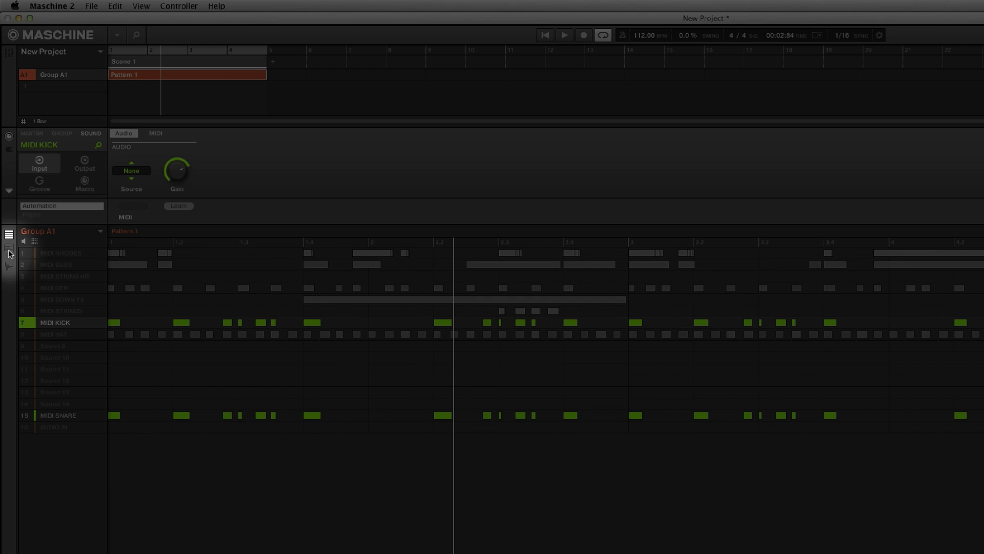
{"action": "left_click", "coordinate": [9, 249]}
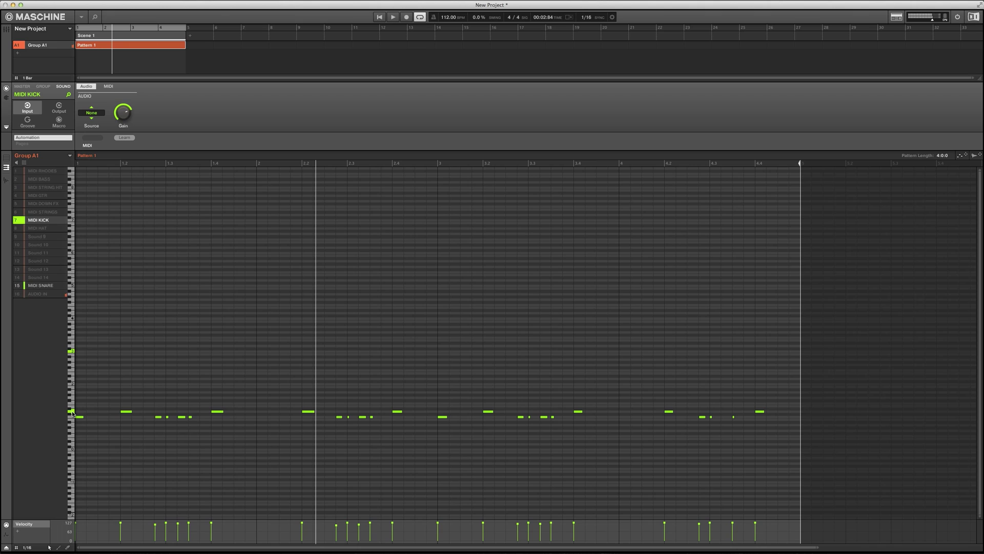
{"action": "left_click_drag", "start_coordinate": [827, 367], "coordinate": [63, 411]}
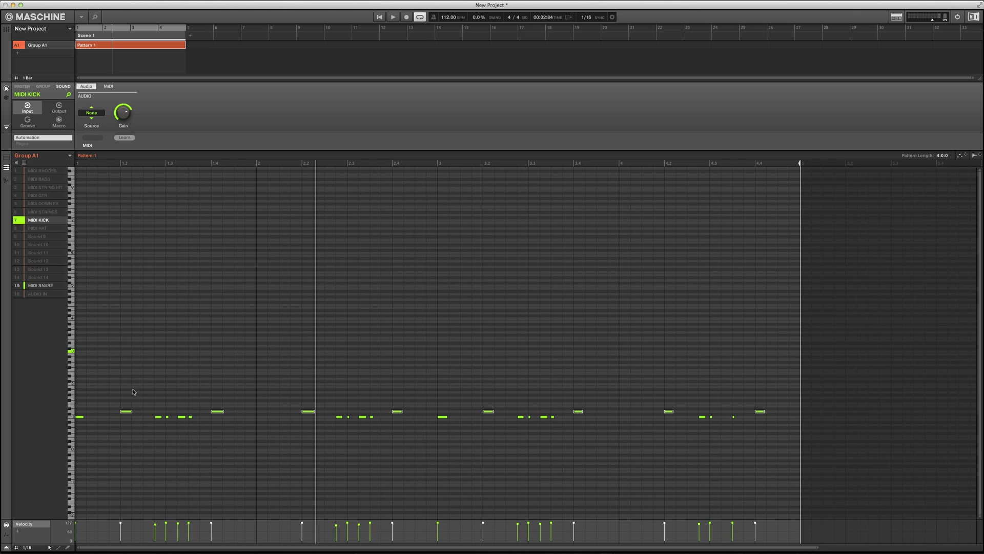
{"action": "key", "text": "Delete"}
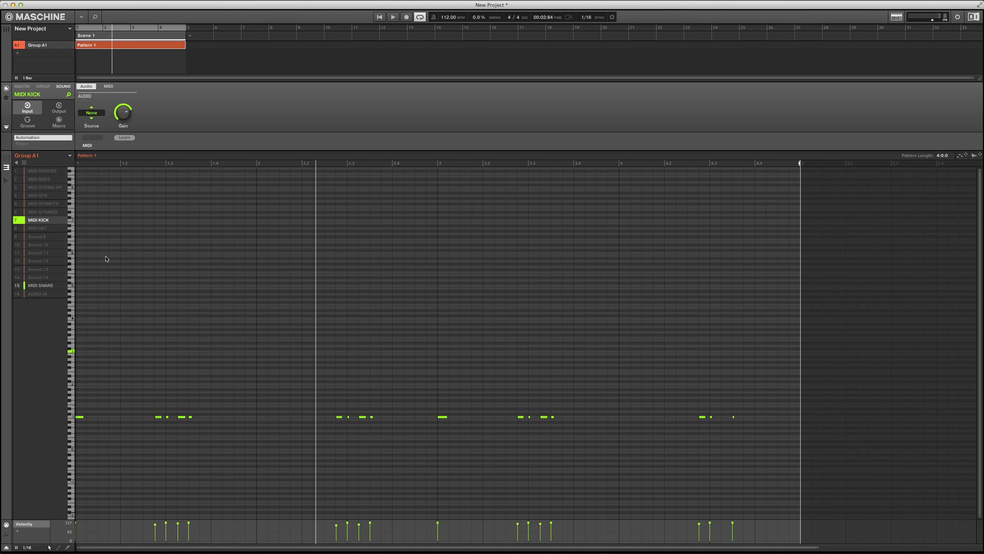
Step: Delete all the lower-pitched kick notes from the MIDI SNARE sound in the piano roll
{"action": "left_click", "coordinate": [41, 286]}
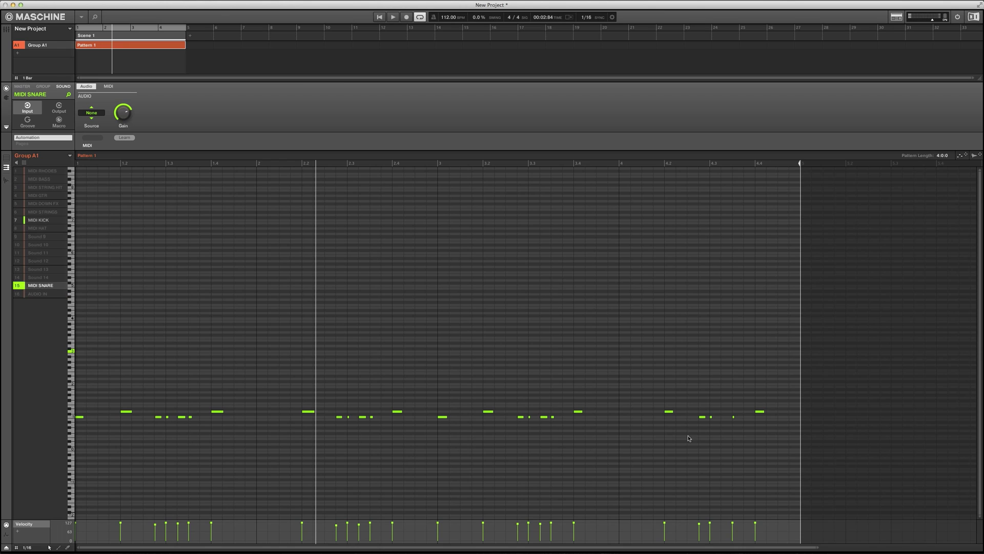
{"action": "left_click_drag", "start_coordinate": [855, 447], "coordinate": [2, 416]}
{"action": "key", "text": "Delete"}
Step: Move the MIDI SNARE sound to slot 8, directly below MIDI KICK, and play the pattern to audition the split drums
{"action": "key", "text": "space"}
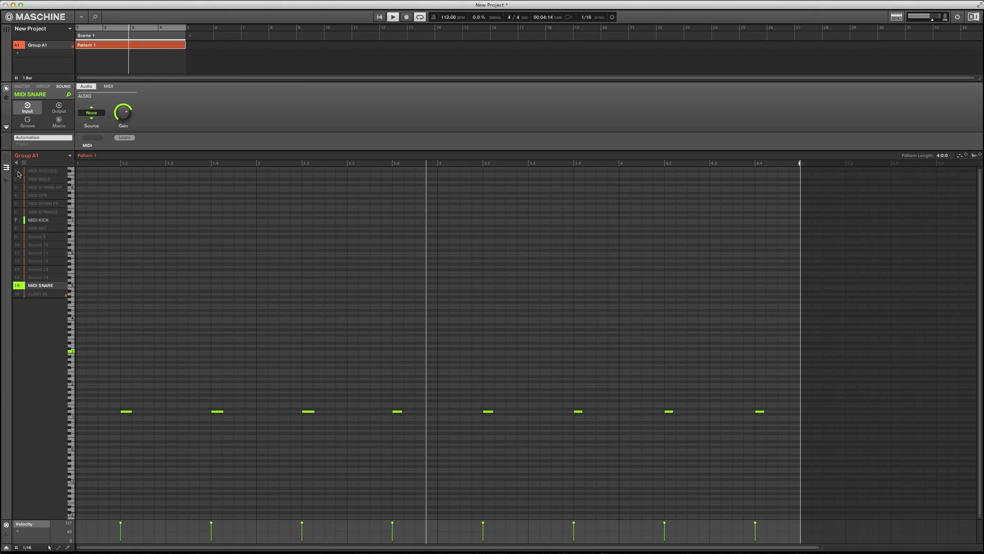
{"action": "left_click", "coordinate": [6, 159]}
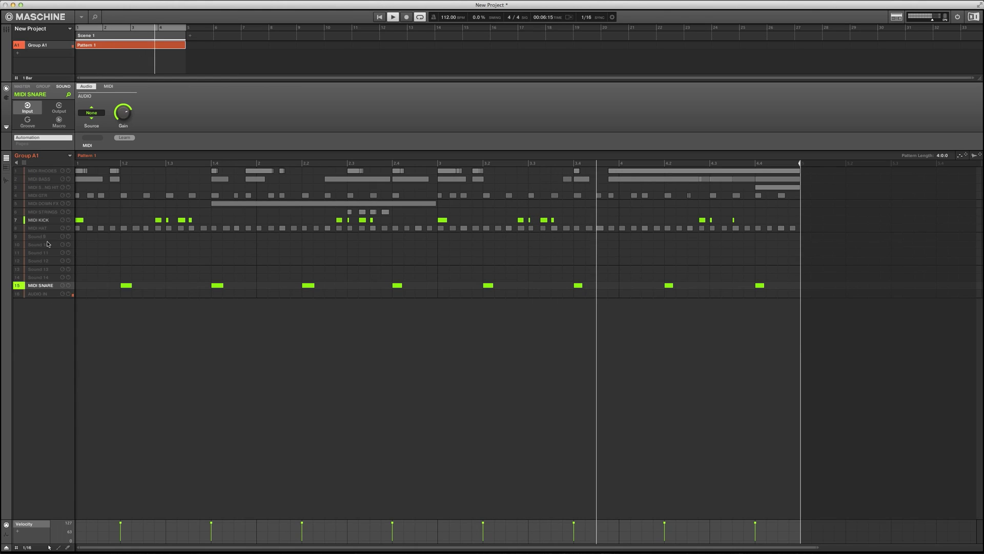
{"action": "key", "text": "space"}
{"action": "left_click_drag", "start_coordinate": [46, 293], "coordinate": [42, 229]}
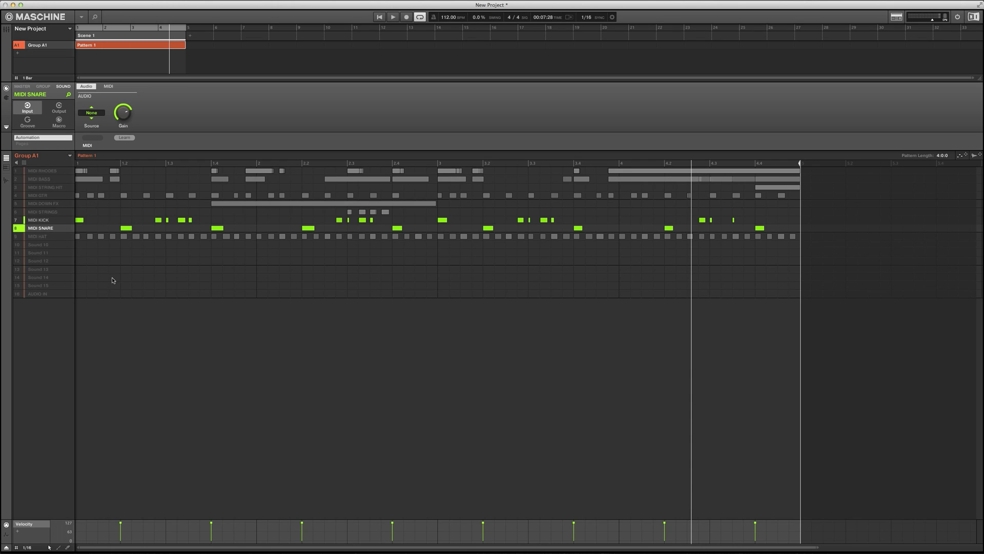
{"action": "key", "text": "space"}
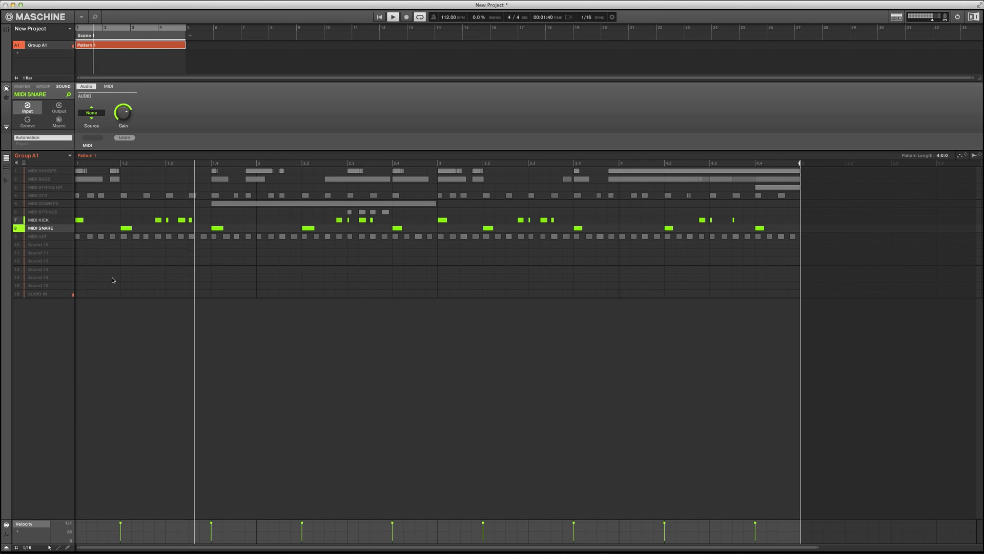
{"action": "key", "text": "space"}
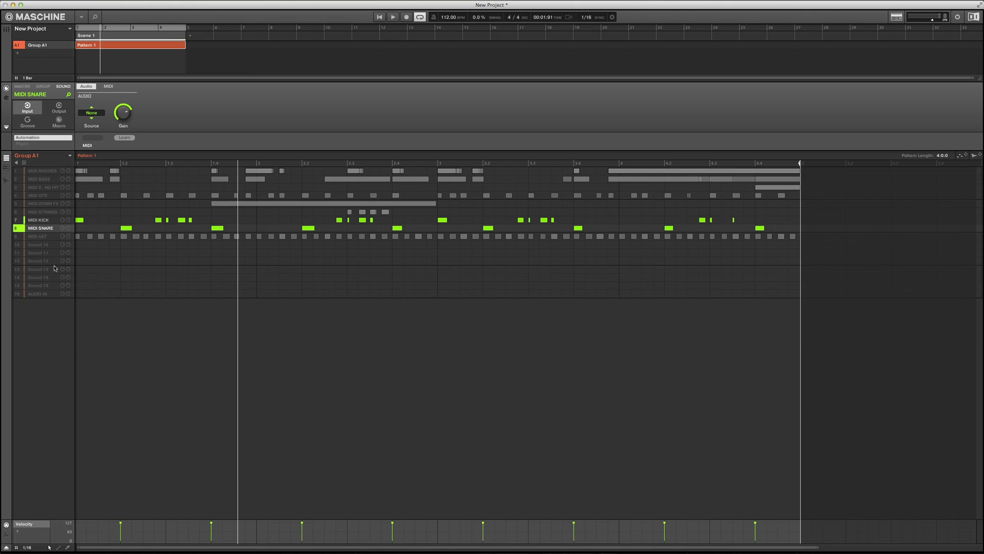
Step: Rename the empty Sound 15 as KICK
{"action": "left_click", "coordinate": [37, 286]}
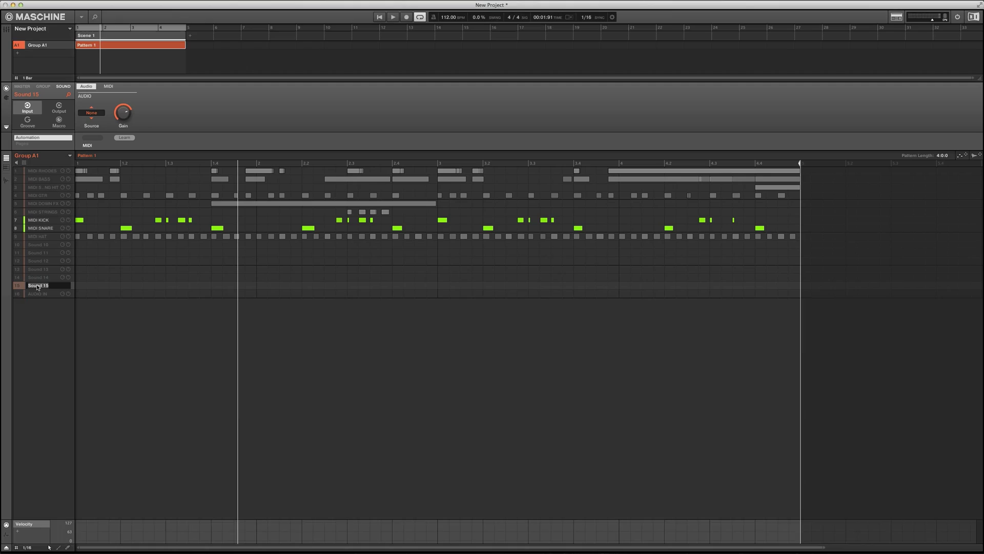
{"action": "double_click", "coordinate": [36, 286]}
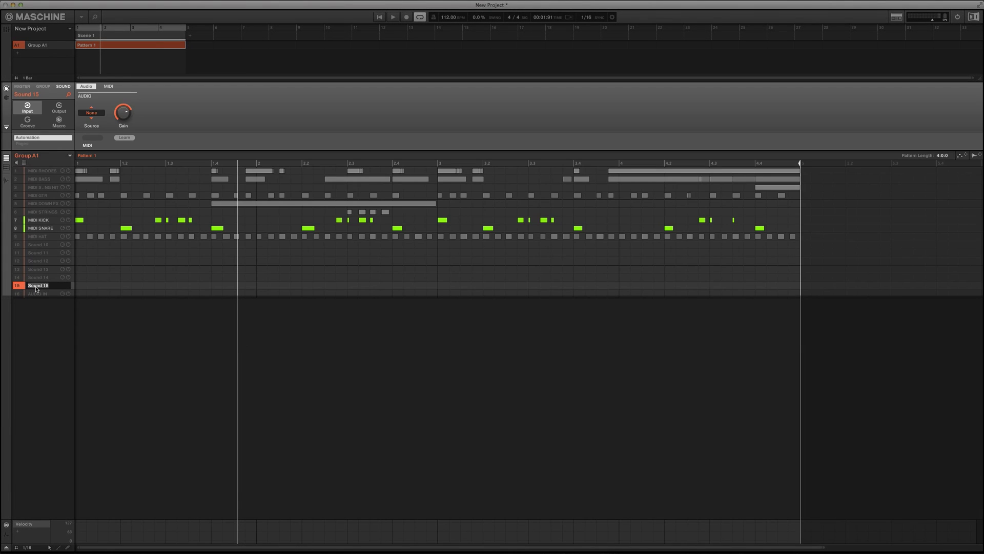
{"action": "type", "text": "KICK"}
{"action": "key", "text": "Return"}
Step: Open sample recording for the KICK sound, set the input to In 3 L+R, and play the pattern to check the incoming level
{"action": "left_click", "coordinate": [7, 180]}
{"action": "key", "text": "space"}
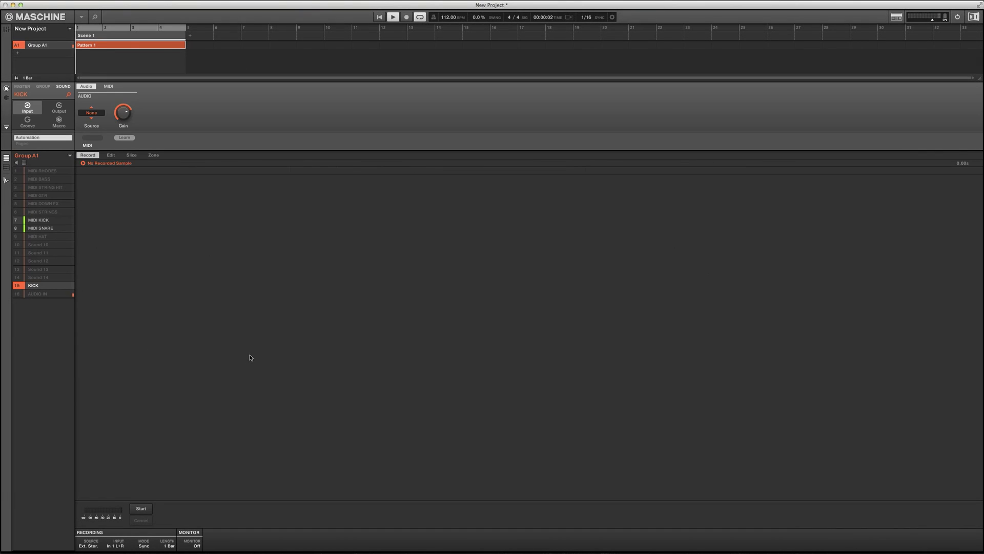
{"action": "left_click", "coordinate": [117, 545]}
{"action": "left_click", "coordinate": [296, 490]}
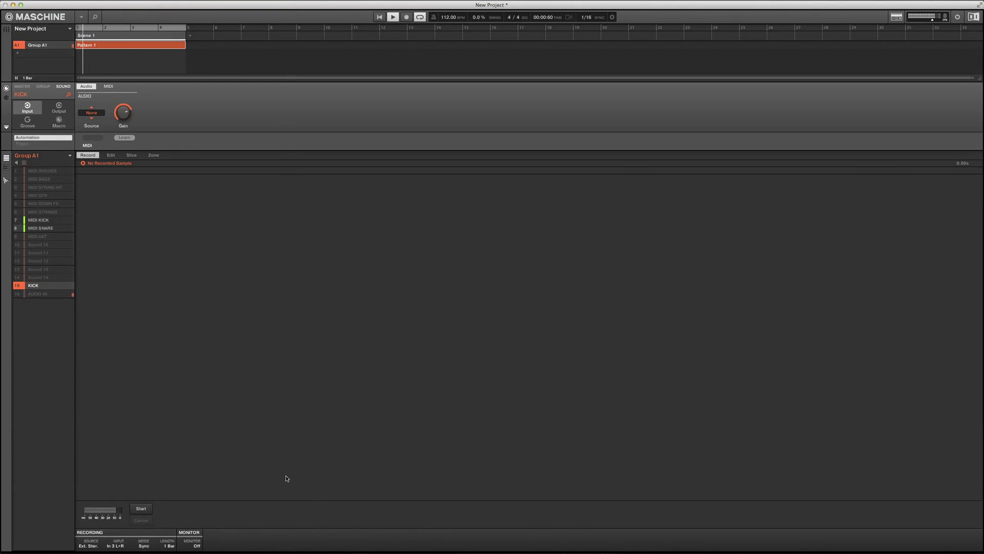
{"action": "key", "text": "space"}
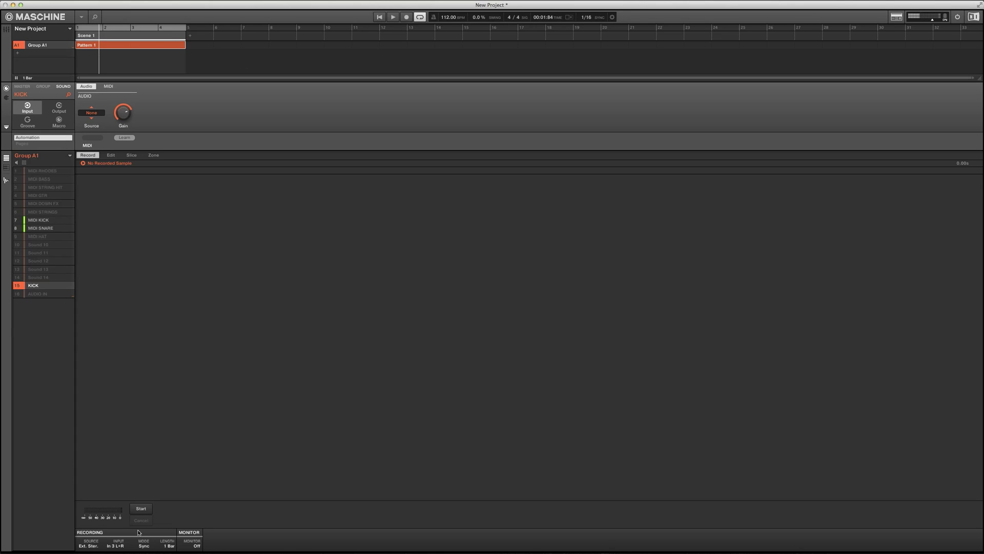
Step: Set the recording mode to Detect with the threshold OFF and record a kick hit into the KICK sound
{"action": "left_click", "coordinate": [148, 546]}
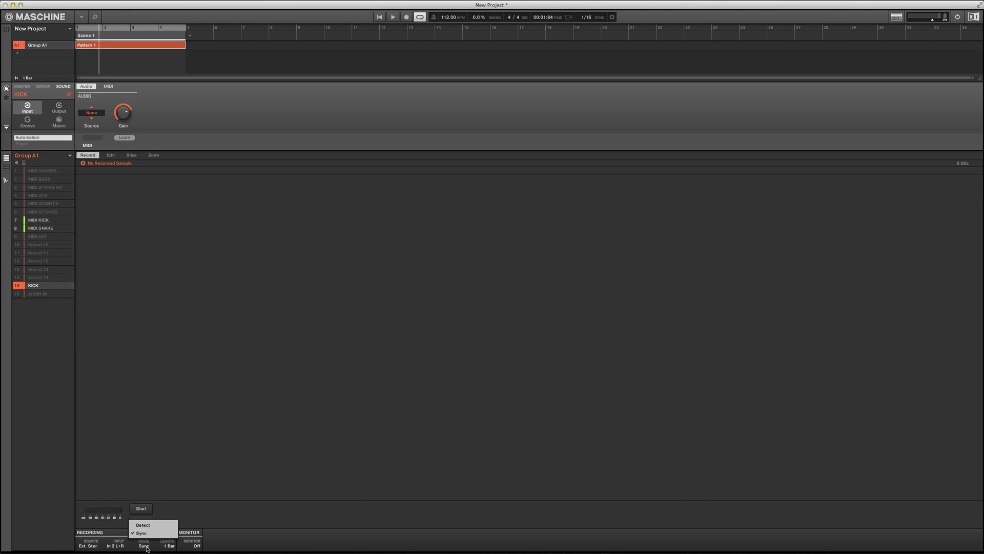
{"action": "left_click", "coordinate": [146, 529]}
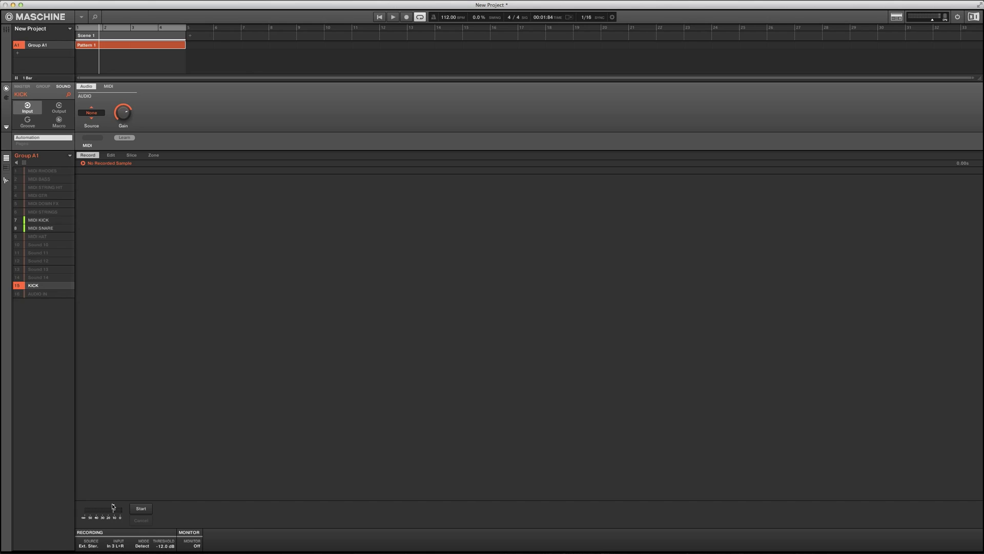
{"action": "left_click_drag", "start_coordinate": [114, 508], "coordinate": [44, 510]}
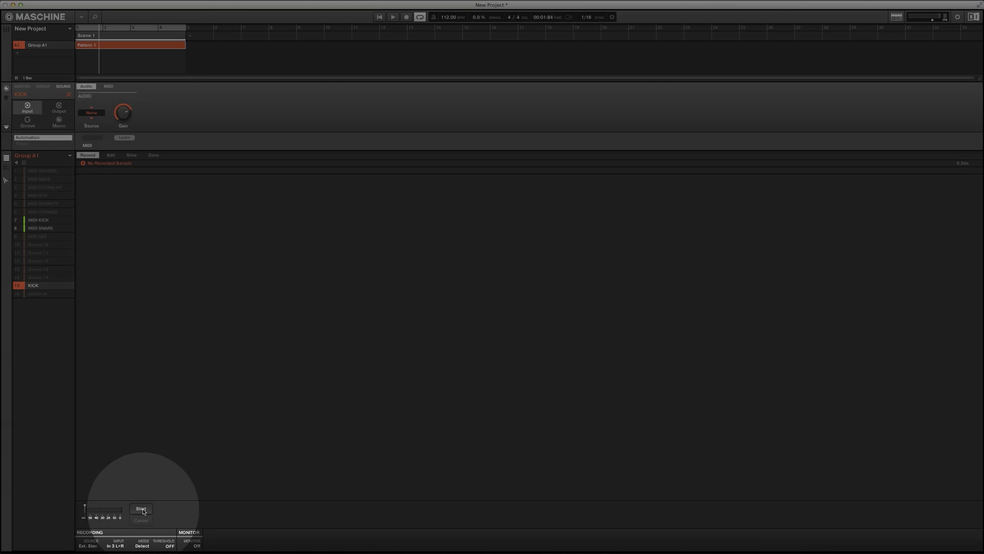
{"action": "left_click", "coordinate": [142, 509]}
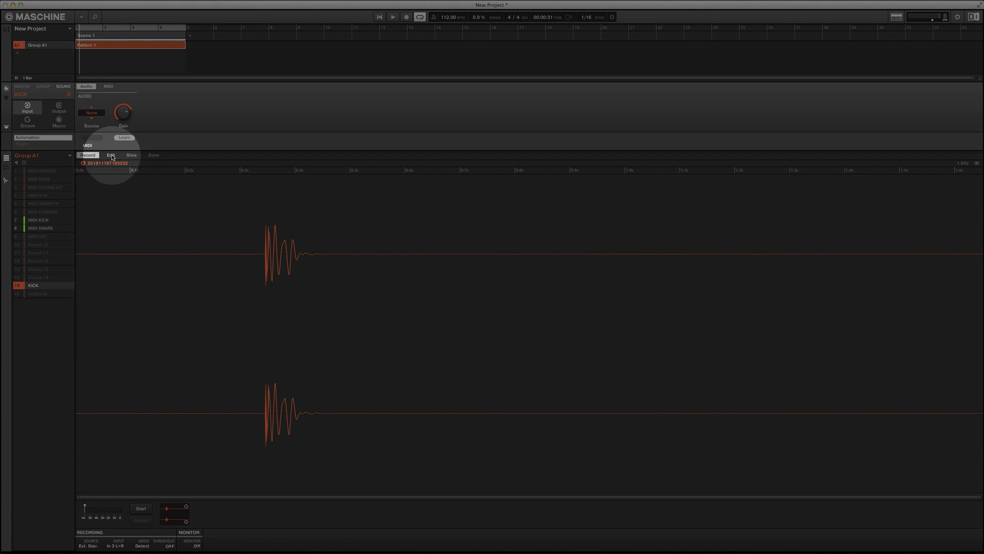
Step: Set the kick sample's start point exactly at the transient, at 15262
{"action": "left_click", "coordinate": [111, 155]}
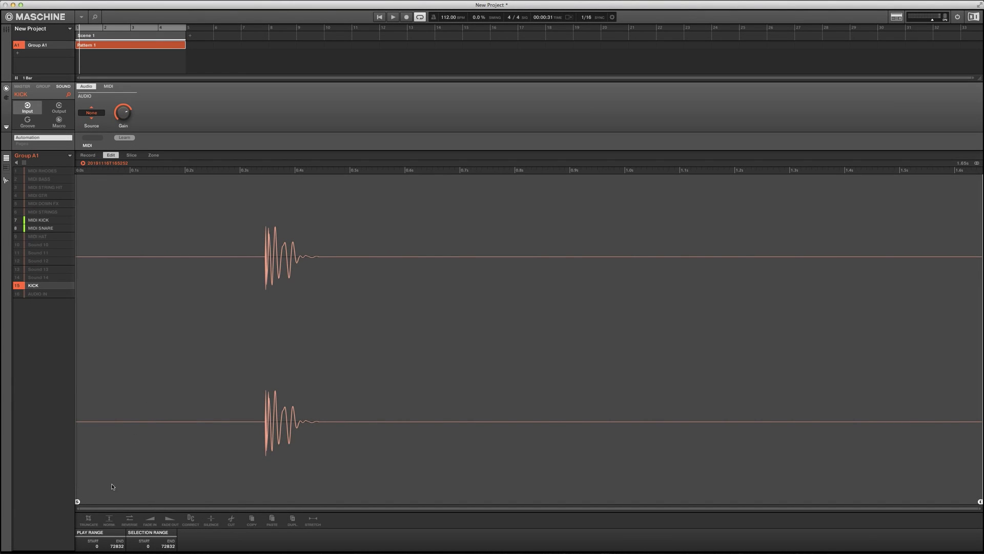
{"action": "left_click_drag", "start_coordinate": [81, 503], "coordinate": [260, 491]}
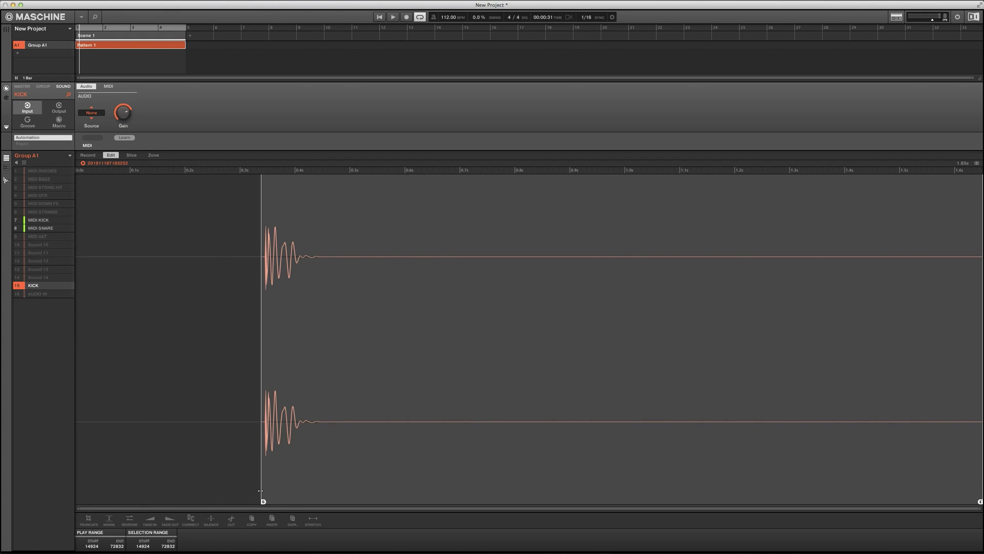
{"action": "scroll", "coordinate": [260, 491], "scroll_direction": "up", "scroll_amount": 5}
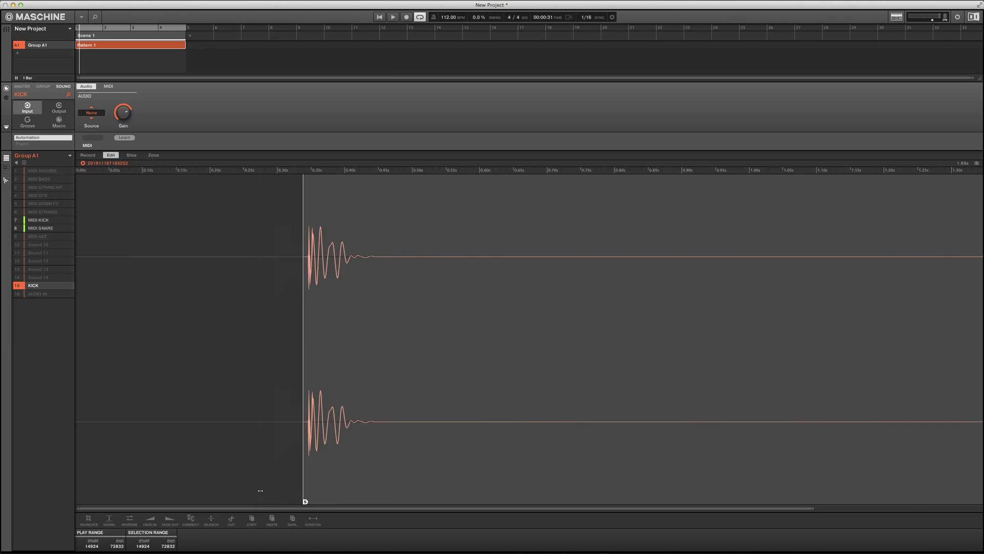
{"action": "scroll", "coordinate": [260, 491], "scroll_direction": "up", "scroll_amount": 8}
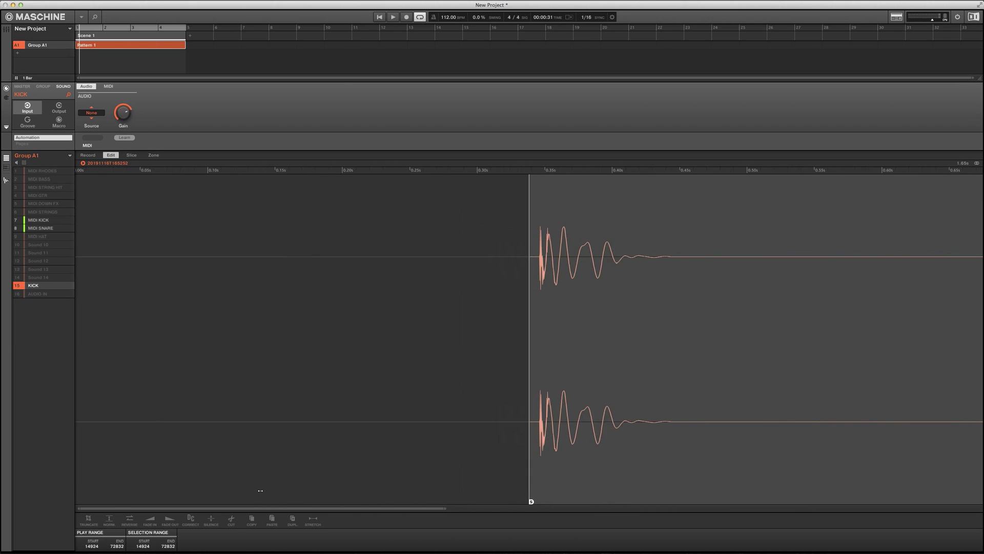
{"action": "scroll", "coordinate": [260, 490], "scroll_direction": "up", "scroll_amount": 5}
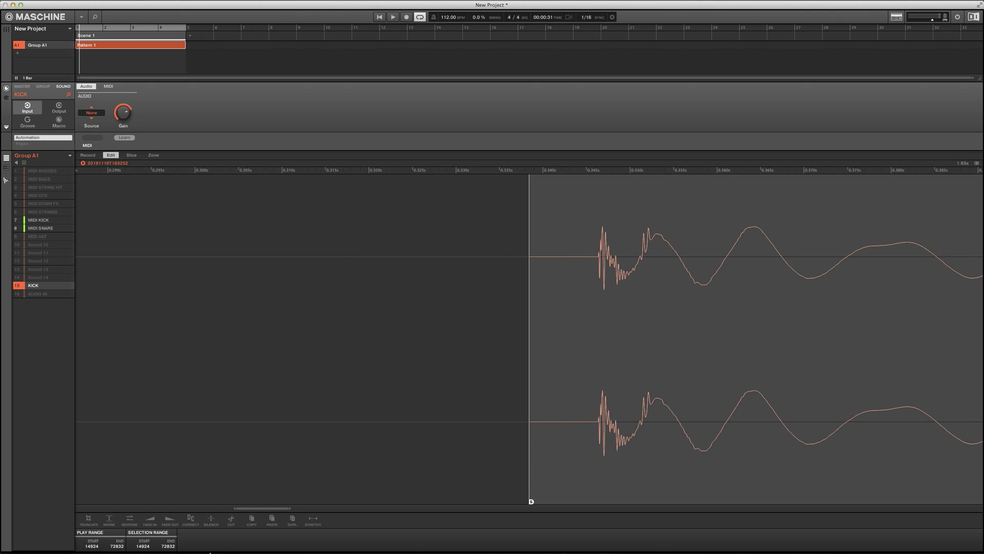
{"action": "left_click_drag", "start_coordinate": [531, 502], "coordinate": [595, 498]}
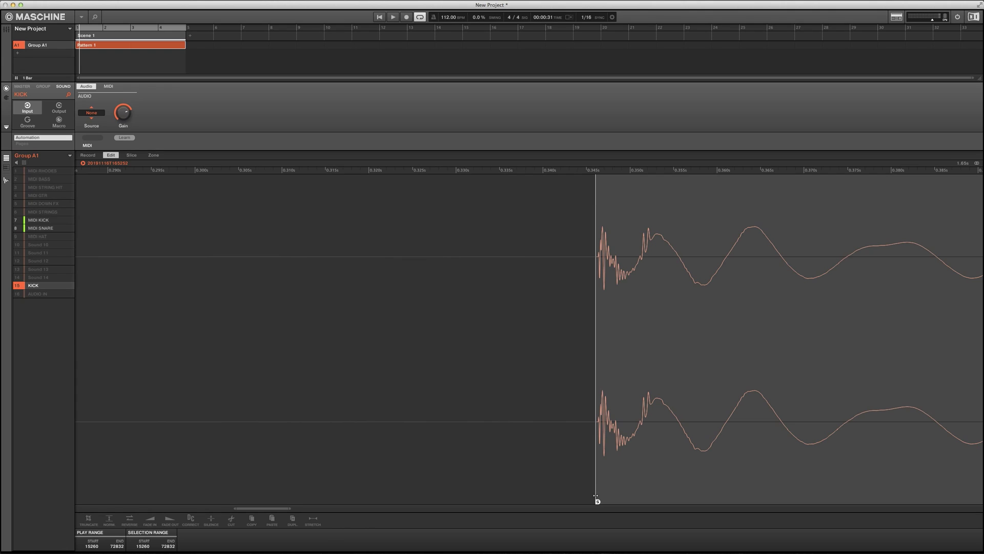
{"action": "scroll", "coordinate": [589, 497], "scroll_direction": "up", "scroll_amount": 6}
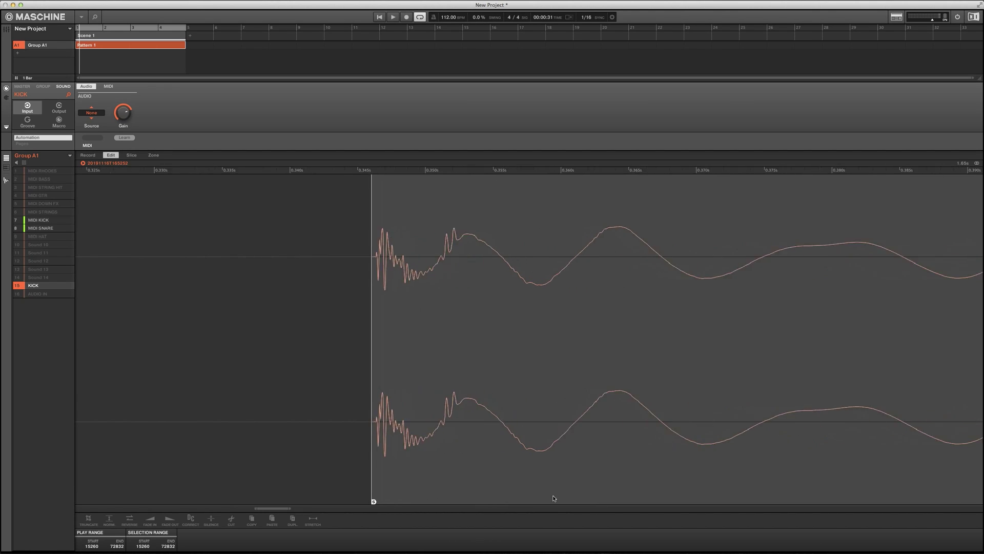
{"action": "scroll", "coordinate": [290, 490], "scroll_direction": "up", "scroll_amount": 3}
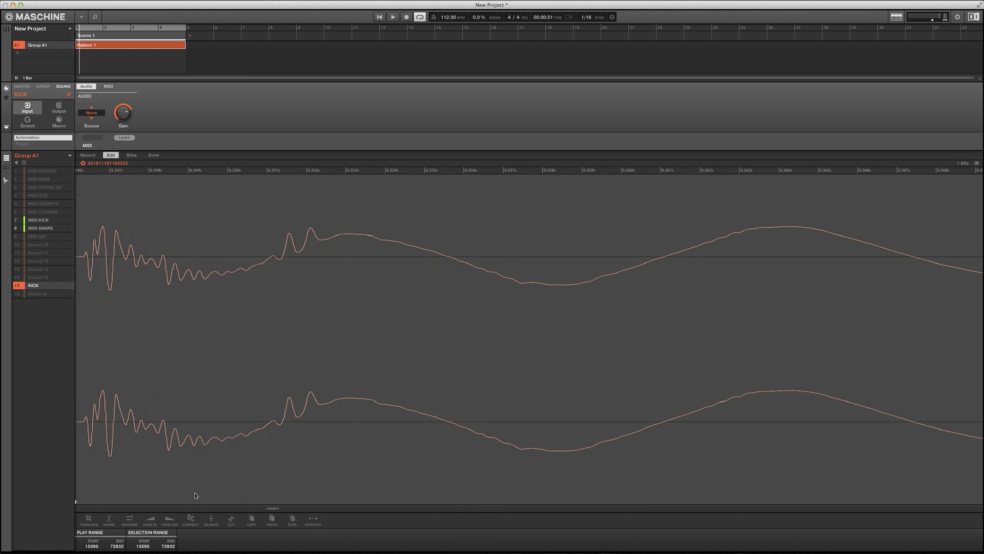
{"action": "left_click_drag", "start_coordinate": [134, 500], "coordinate": [627, 497]}
{"action": "scroll", "coordinate": [528, 501], "scroll_direction": "down", "scroll_amount": 5}
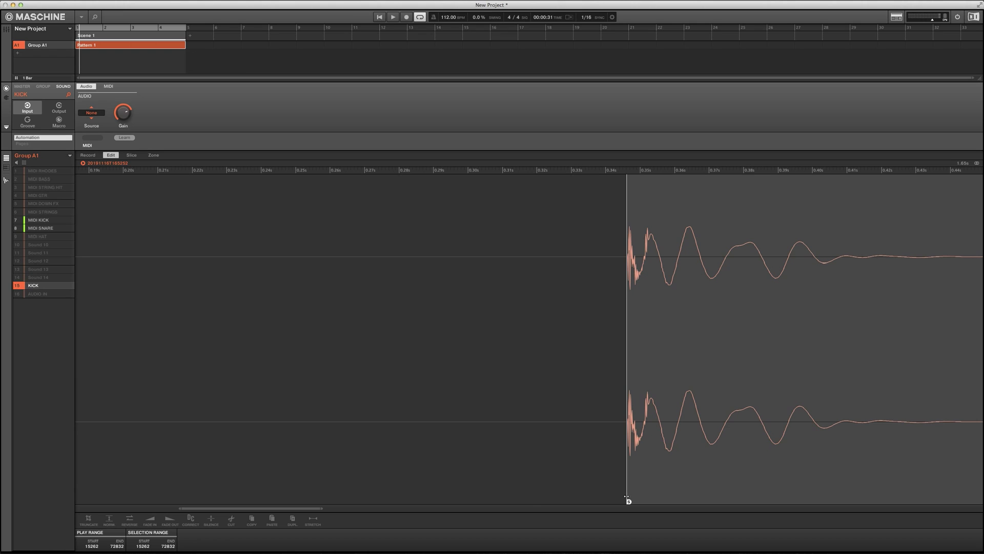
{"action": "scroll", "coordinate": [620, 490], "scroll_direction": "down", "scroll_amount": 2}
{"action": "scroll", "coordinate": [618, 489], "scroll_direction": "down", "scroll_amount": 4}
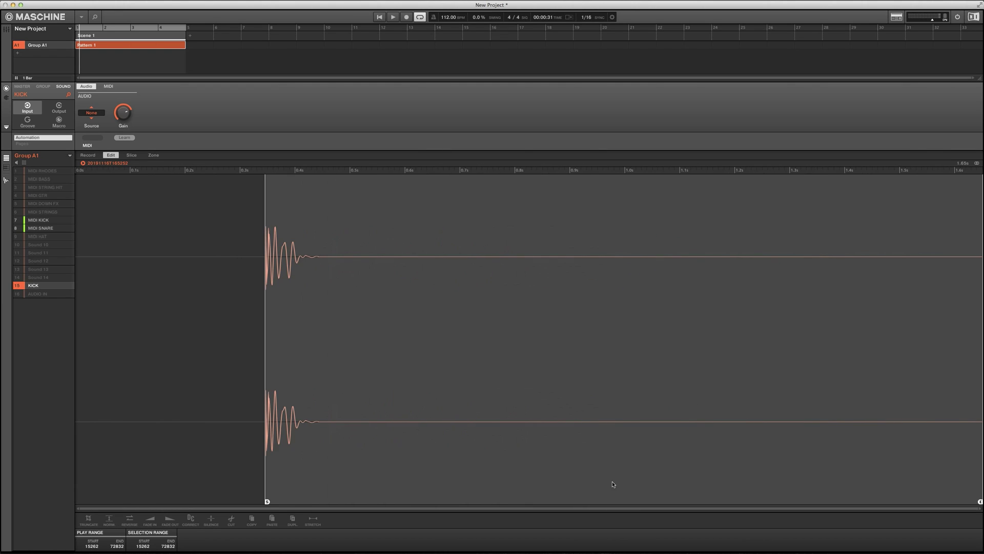
Step: Set the kick sample's end point just after its tail, at 22386, and truncate the sample to that range
{"action": "scroll", "coordinate": [564, 413], "scroll_direction": "up", "scroll_amount": 1}
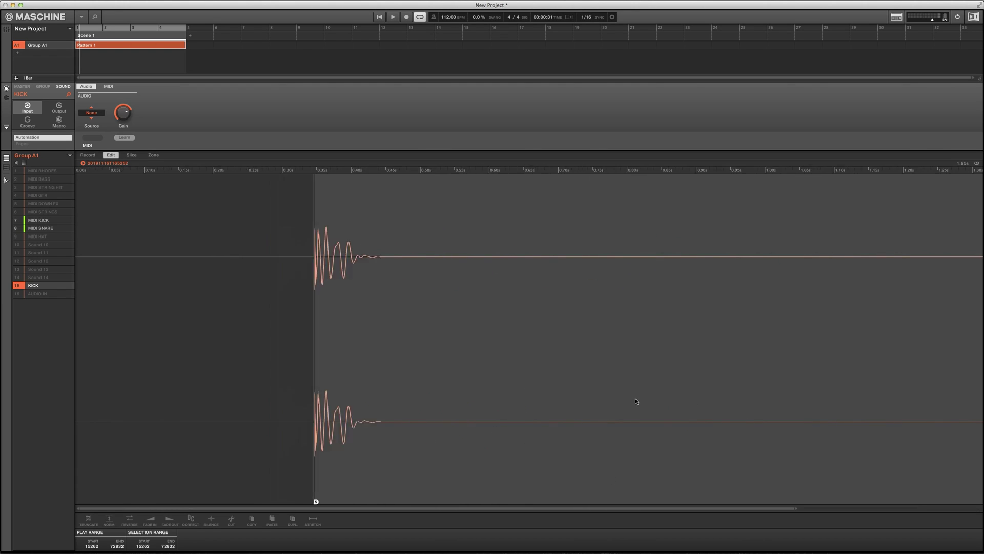
{"action": "scroll", "coordinate": [637, 400], "scroll_direction": "down", "scroll_amount": 1}
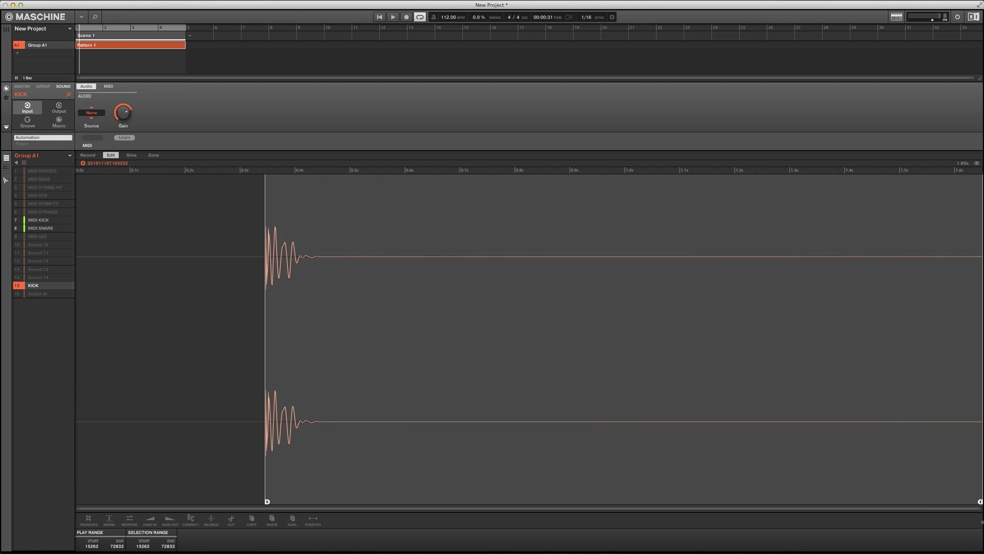
{"action": "mouse_move", "coordinate": [980, 502]}
{"action": "left_mouse_down"}
{"action": "mouse_move", "coordinate": [811, 517]}
{"action": "mouse_move", "coordinate": [353, 502]}
{"action": "left_mouse_up"}
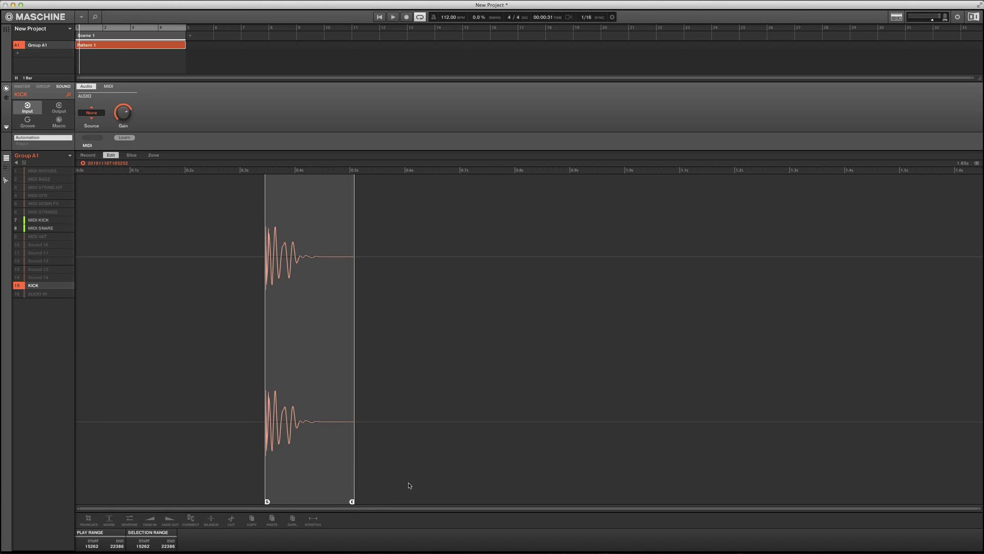
{"action": "left_click", "coordinate": [89, 519]}
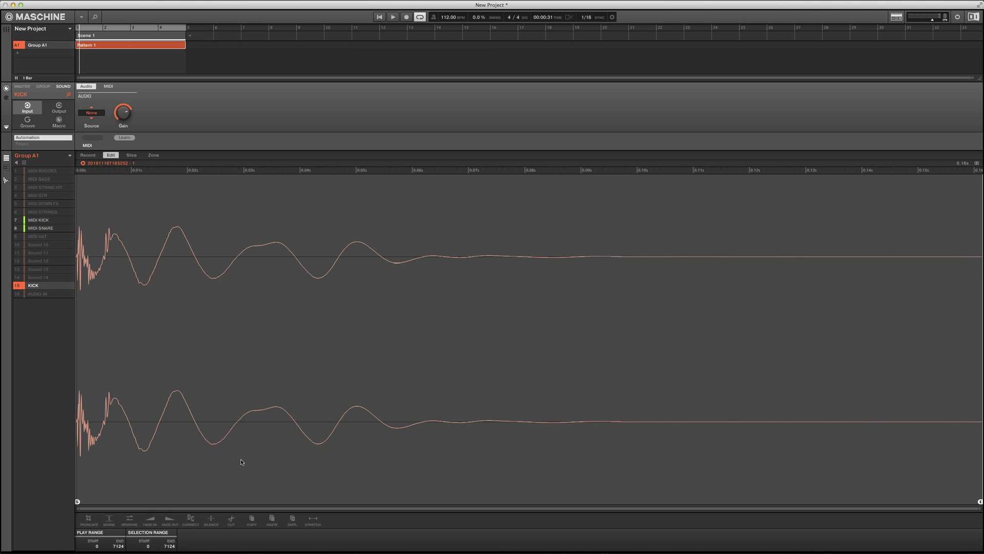
Step: Normalize the truncated kick sample, audition it, and compare it with the original recording
{"action": "left_click", "coordinate": [110, 520]}
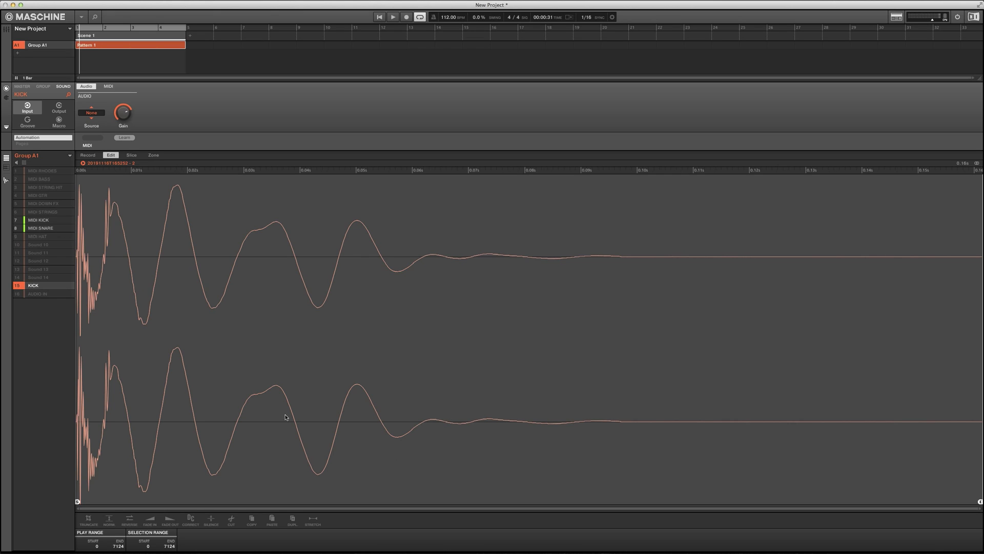
{"action": "left_click", "coordinate": [83, 164]}
{"action": "left_click", "coordinate": [87, 155]}
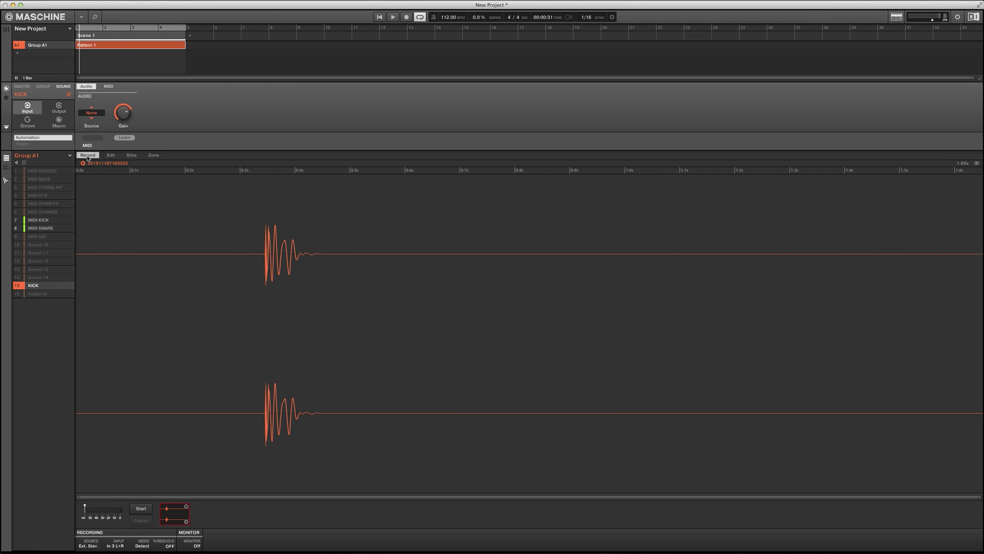
{"action": "left_click", "coordinate": [110, 155]}
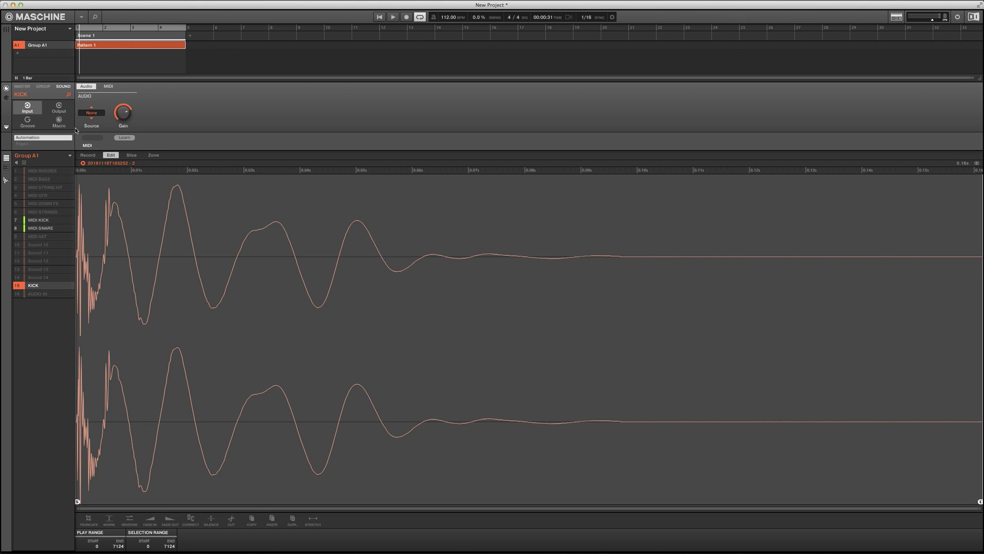
Step: Rename the kick sample to DISCO KICK 2 and audition it
{"action": "mouse_move", "coordinate": [48, 229]}
{"action": "left_click", "coordinate": [117, 165]}
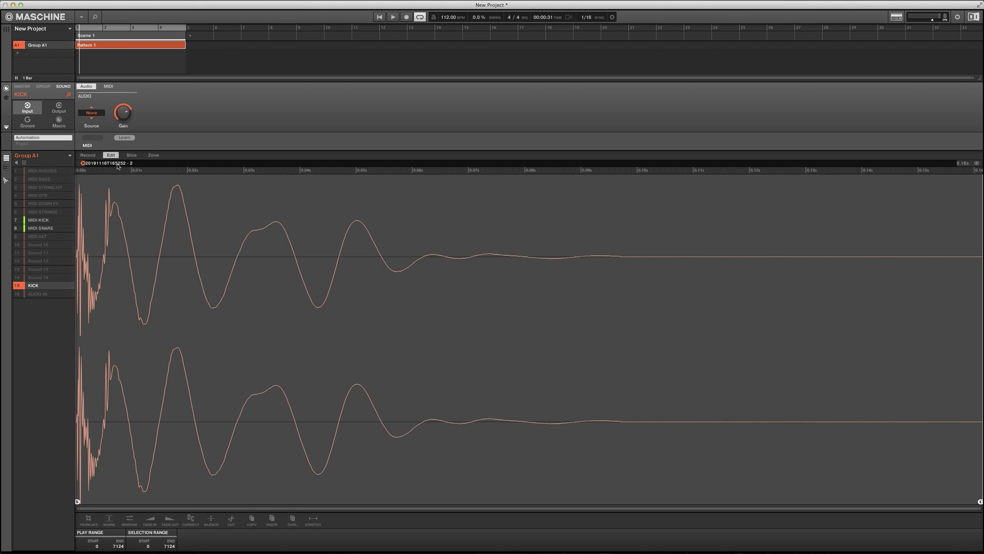
{"action": "type", "text": "DISCO KICK 2"}
{"action": "key", "text": "Return"}
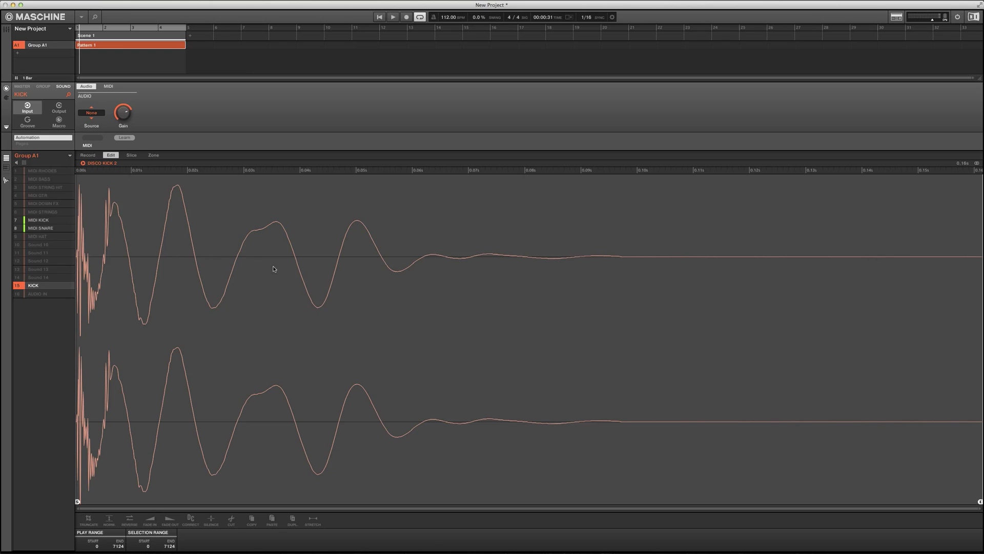
{"action": "left_click", "coordinate": [83, 164]}
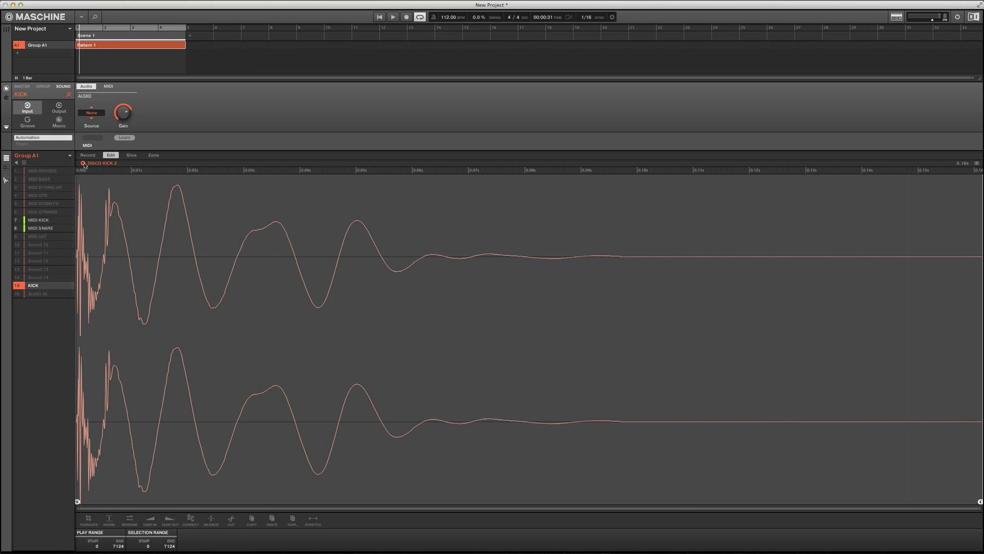
Step: Copy all the MIDI KICK notes in Pattern 1 to the KICK sound at the same positions
{"action": "left_click", "coordinate": [6, 166]}
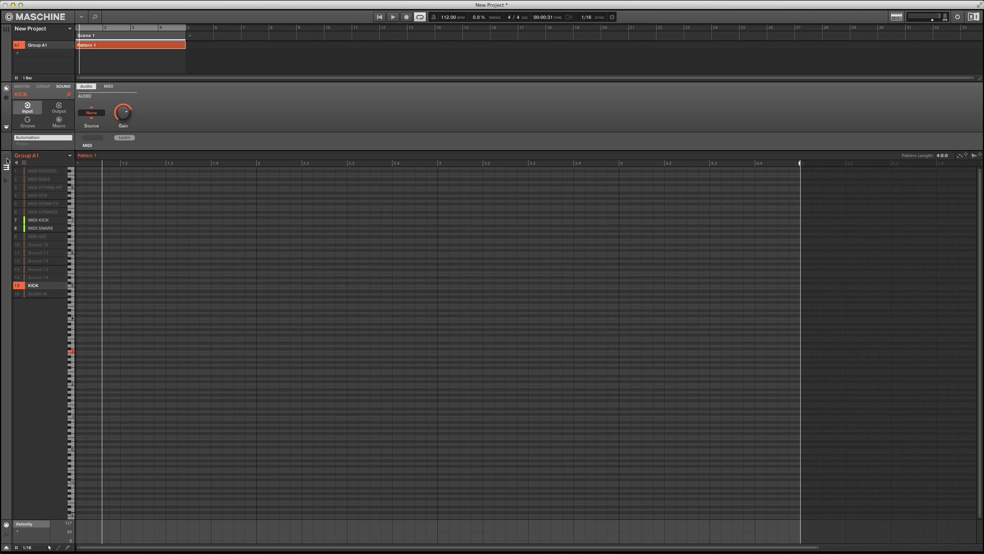
{"action": "left_click", "coordinate": [6, 158]}
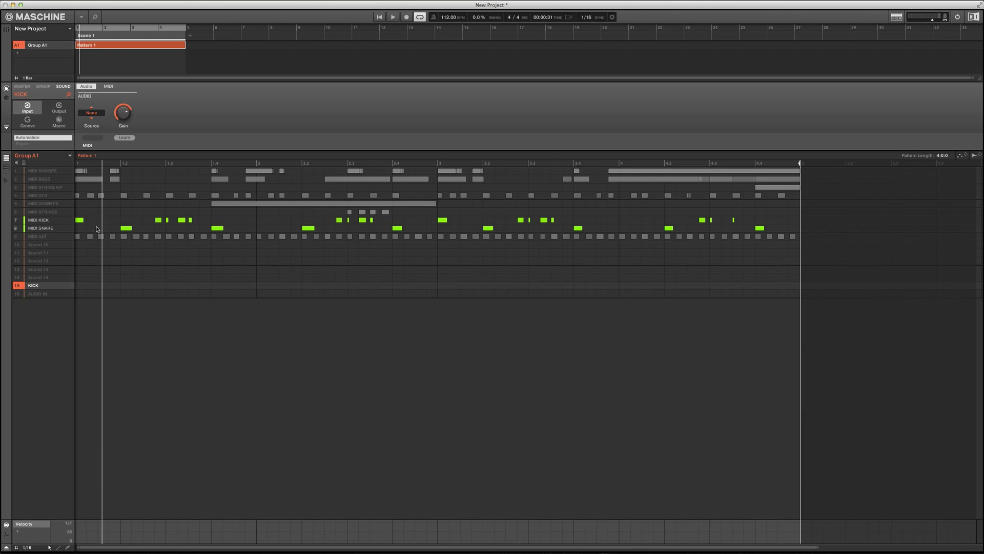
{"action": "left_click", "coordinate": [46, 221]}
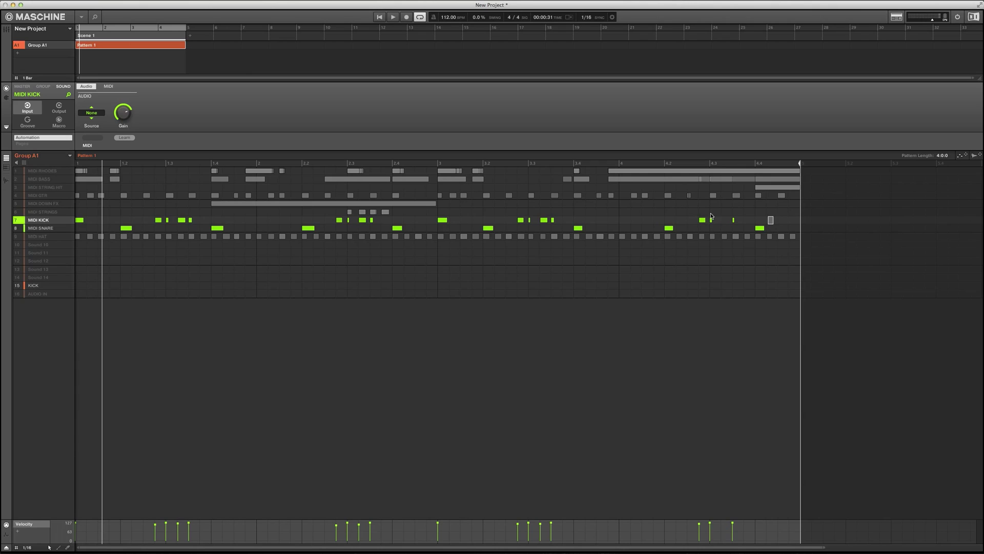
{"action": "left_click_drag", "start_coordinate": [774, 216], "coordinate": [80, 221]}
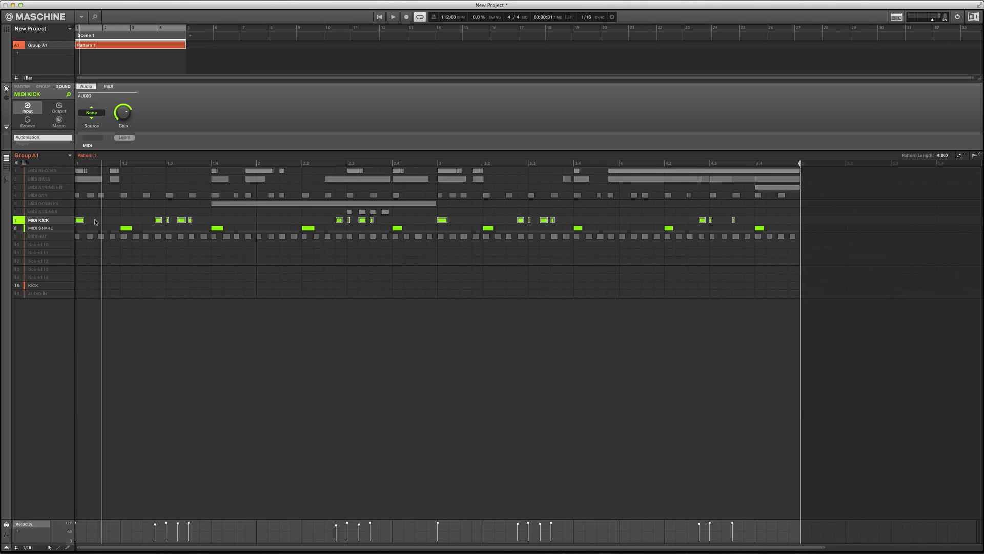
{"action": "left_click_drag", "start_coordinate": [80, 222], "coordinate": [81, 286]}
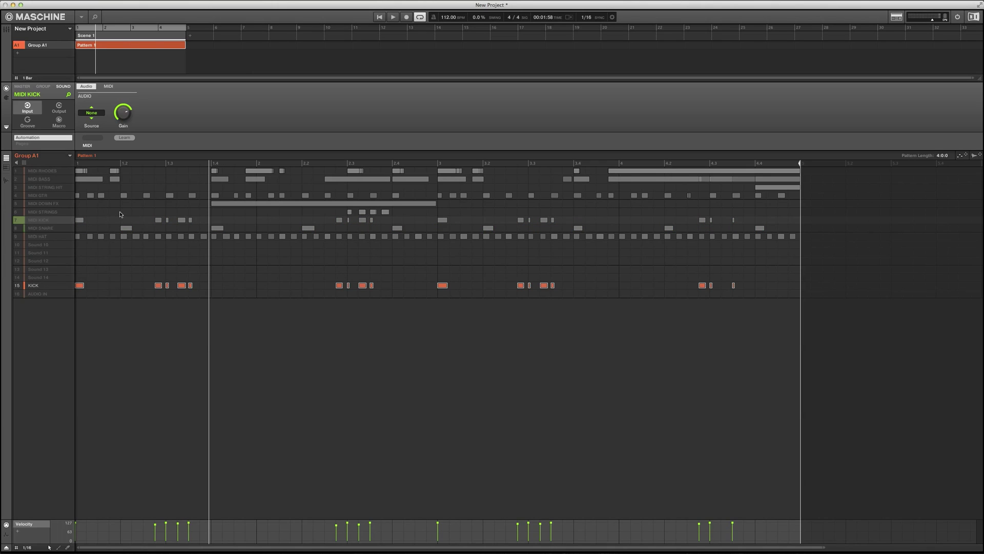
Step: Show the sample zone mapping of the KICK sound
{"action": "left_click", "coordinate": [7, 169]}
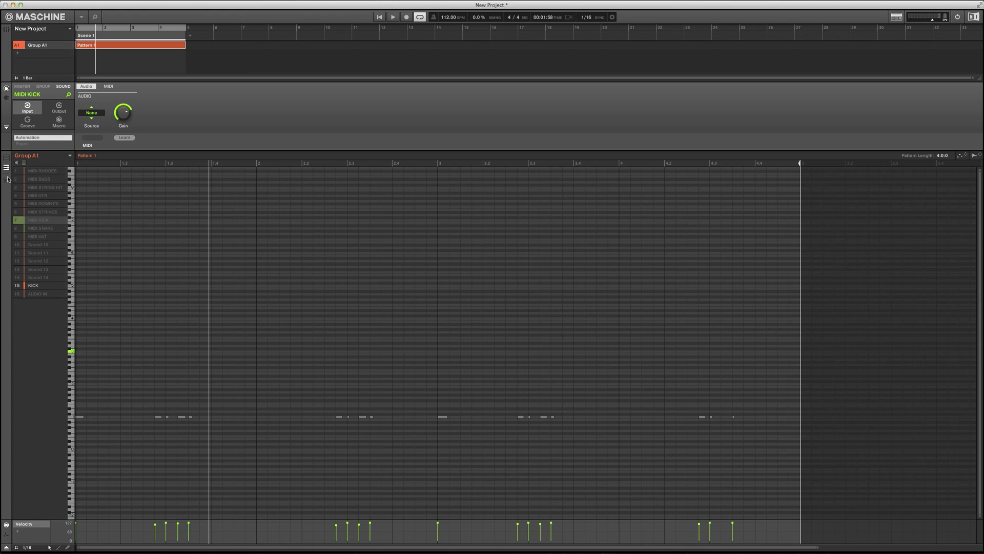
{"action": "left_click", "coordinate": [7, 160]}
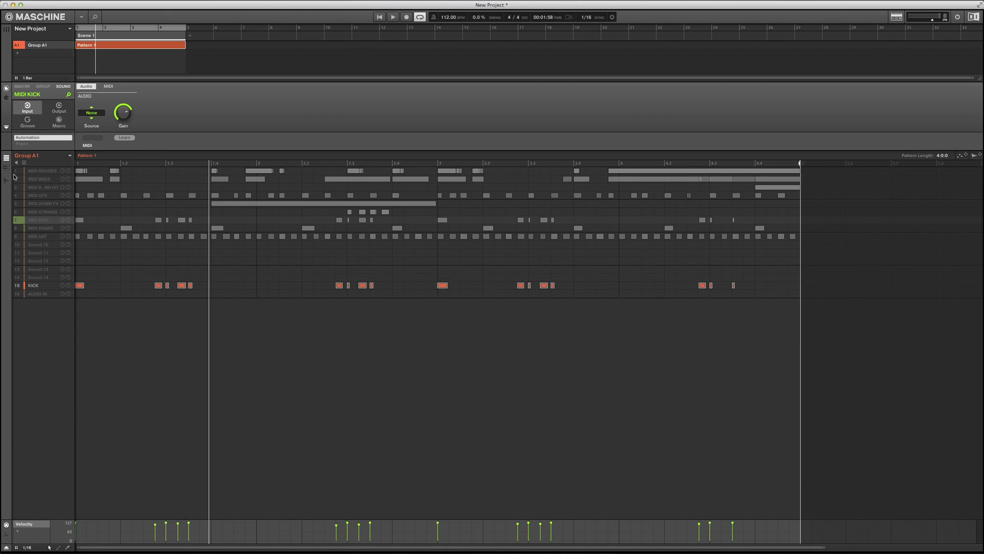
{"action": "left_click", "coordinate": [8, 172]}
{"action": "left_click", "coordinate": [8, 180]}
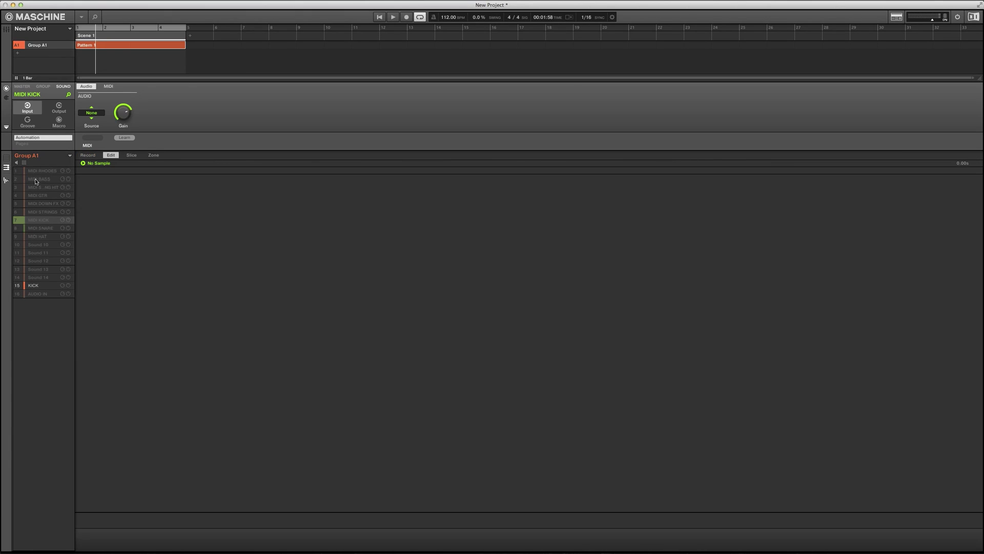
{"action": "left_click", "coordinate": [153, 156]}
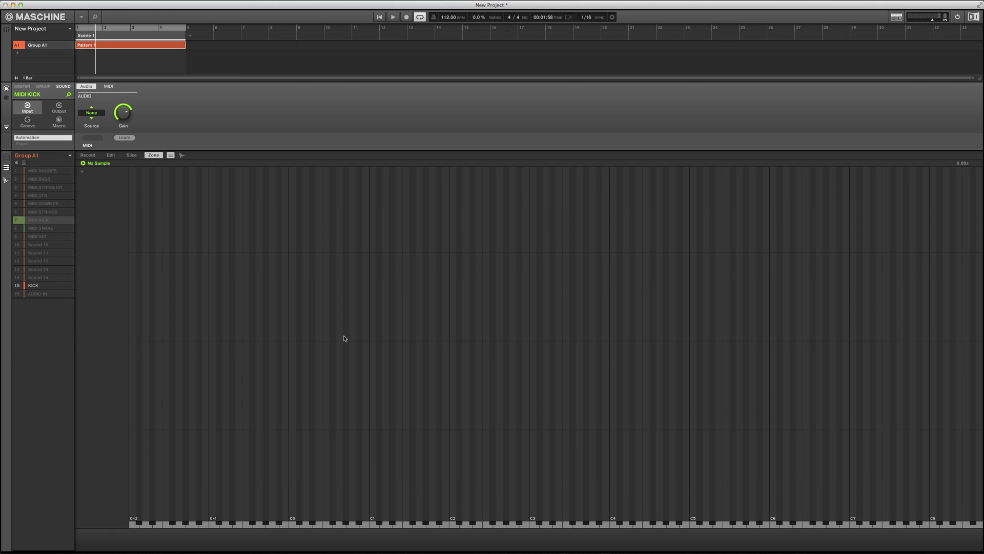
{"action": "left_click", "coordinate": [44, 287]}
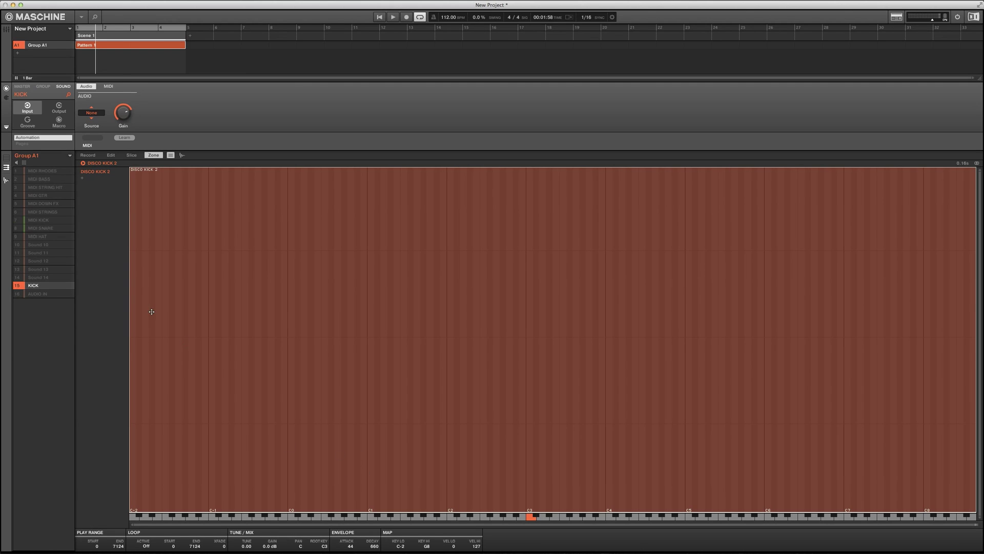
Step: Change the KICK sound's color to magenta
{"action": "right_click", "coordinate": [43, 286]}
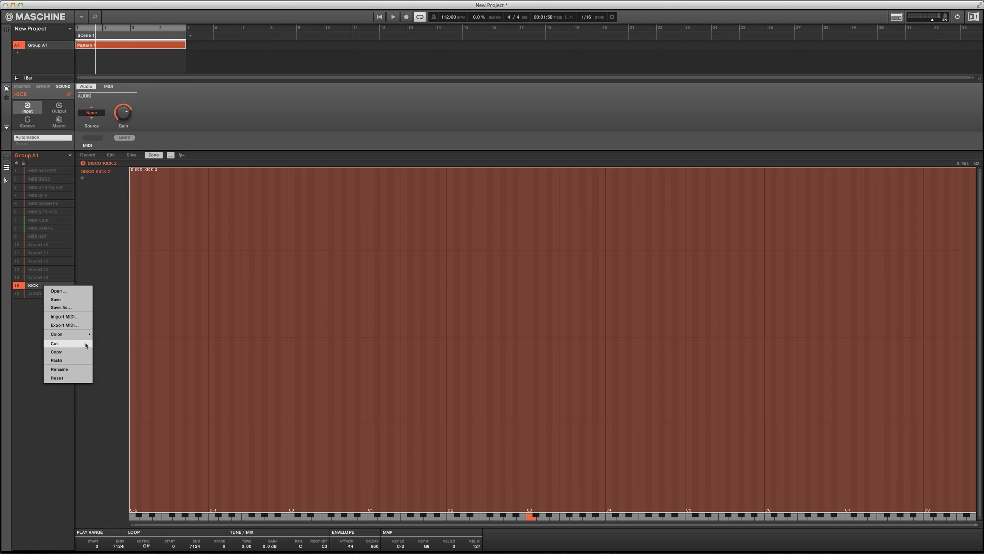
{"action": "mouse_move", "coordinate": [91, 339]}
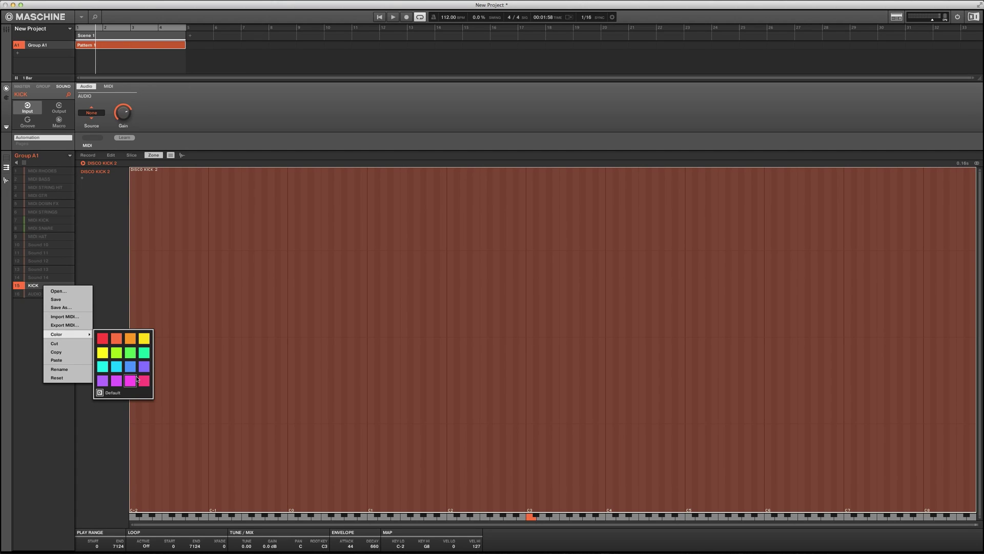
{"action": "left_click", "coordinate": [134, 381]}
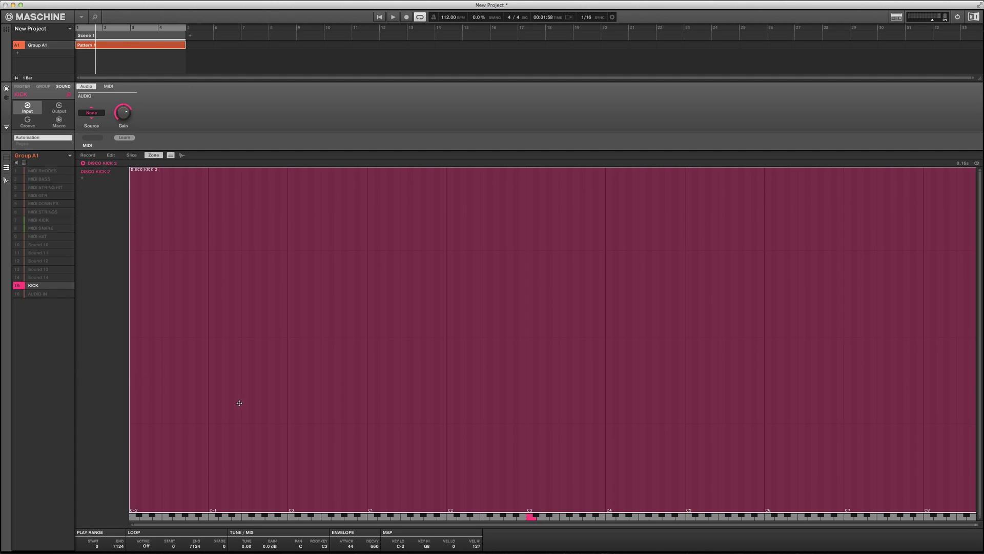
Step: Move the kick sample's root key down to C1 and play the pattern to check the kick's pitch
{"action": "left_click", "coordinate": [524, 520]}
{"action": "left_click", "coordinate": [510, 518]}
{"action": "left_click", "coordinate": [462, 519]}
{"action": "left_click", "coordinate": [412, 521]}
{"action": "left_click", "coordinate": [378, 521]}
{"action": "left_click_drag", "start_coordinate": [531, 518], "coordinate": [369, 517]}
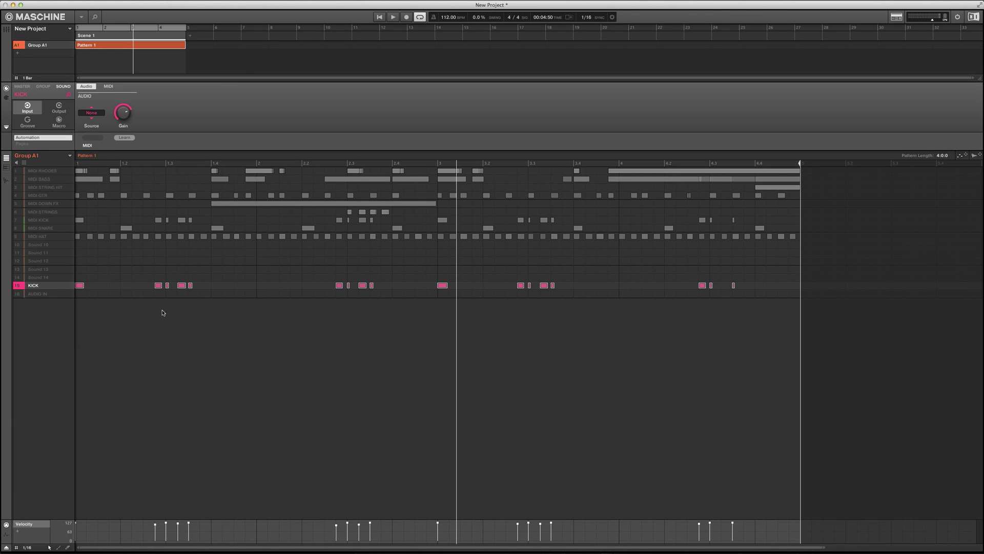
{"action": "key", "text": "space"}
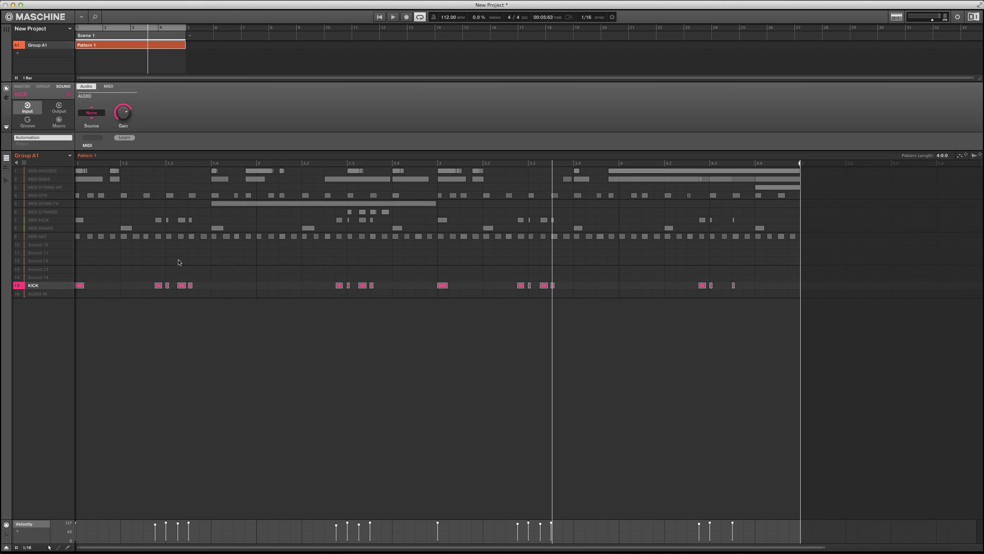
Step: Add the internal Saturator effect after the Sampler on the KICK sound
{"action": "left_click", "coordinate": [7, 98]}
{"action": "left_click", "coordinate": [20, 111]}
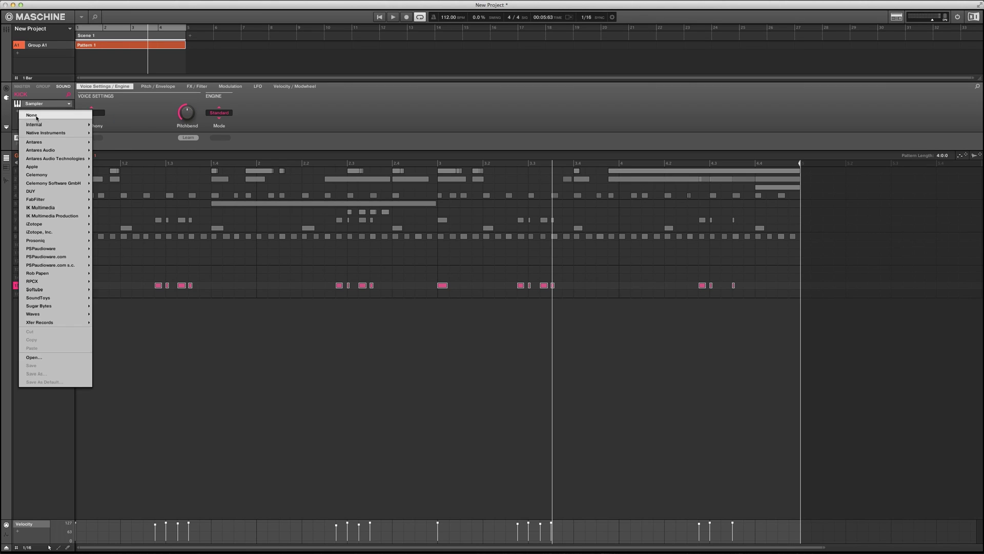
{"action": "mouse_move", "coordinate": [75, 129]}
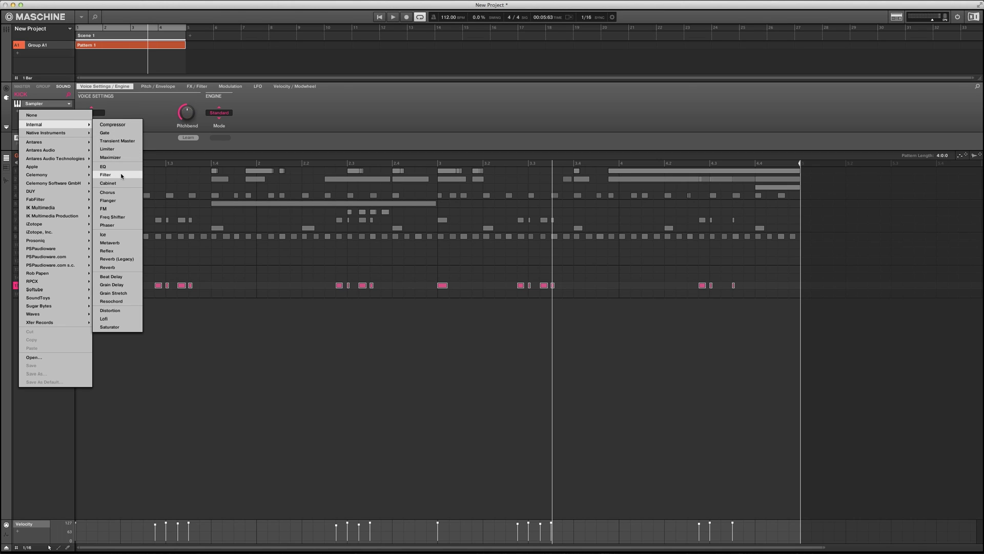
{"action": "left_click", "coordinate": [126, 327]}
Step: Add the internal EQ after the Saturator, lower its low-band frequency and slightly boost the low-band gain
{"action": "left_click", "coordinate": [18, 119]}
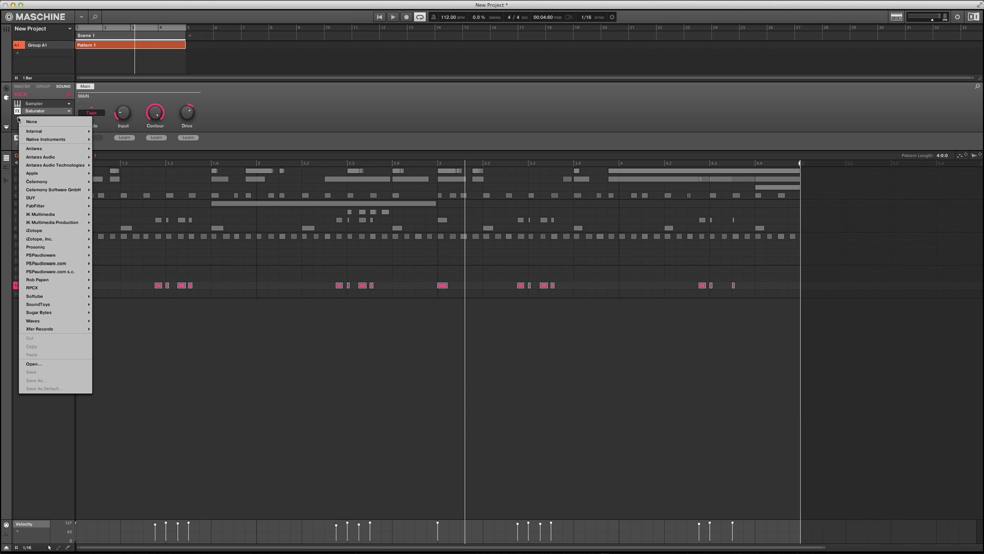
{"action": "mouse_move", "coordinate": [77, 131]}
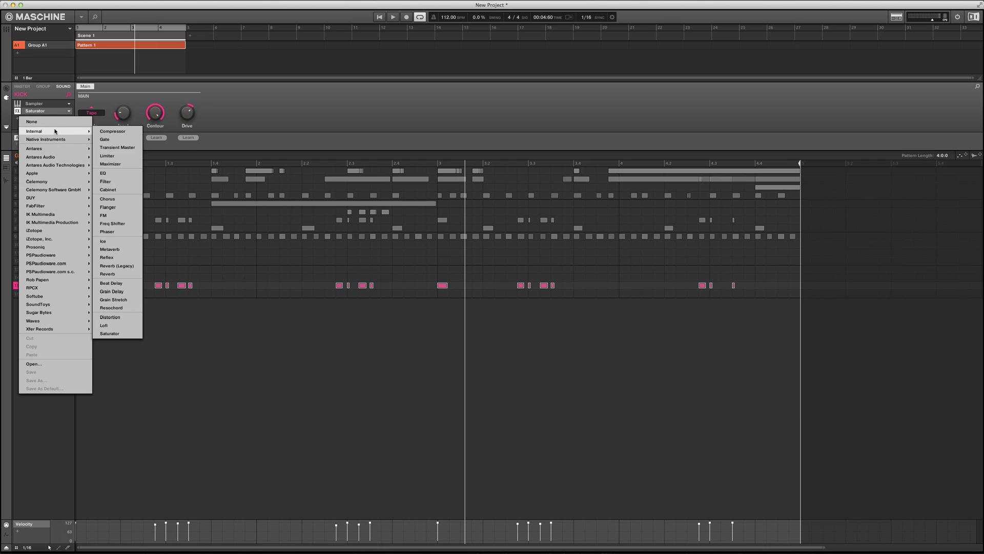
{"action": "left_click", "coordinate": [109, 175]}
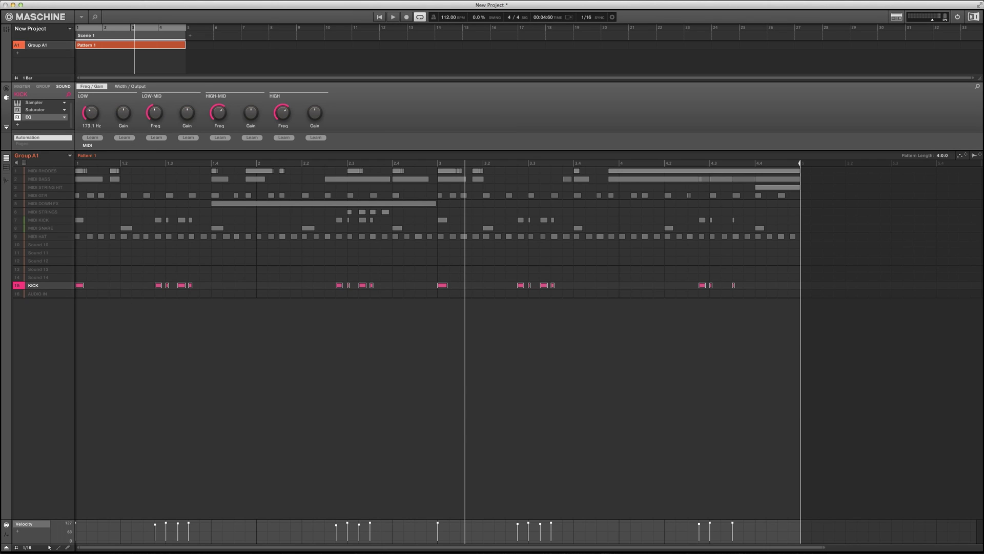
{"action": "left_click_drag", "start_coordinate": [91, 112], "coordinate": [91, 126]}
{"action": "left_click_drag", "start_coordinate": [92, 115], "coordinate": [92, 117]}
{"action": "left_click_drag", "start_coordinate": [123, 112], "coordinate": [123, 111]}
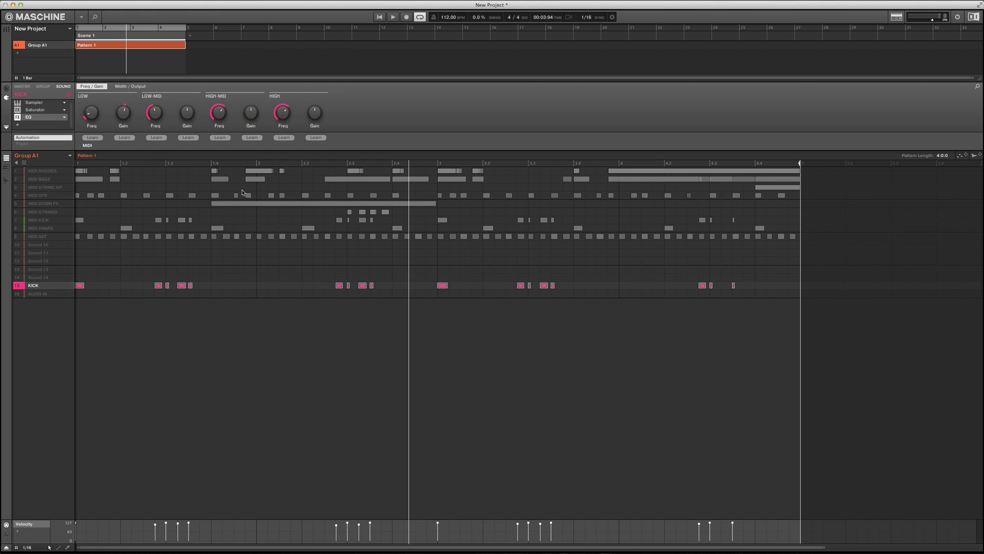
Step: Compare the sampled KICK with and without MIDI KICK during playback, leaving MIDI KICK muted and selected
{"action": "left_click", "coordinate": [16, 222]}
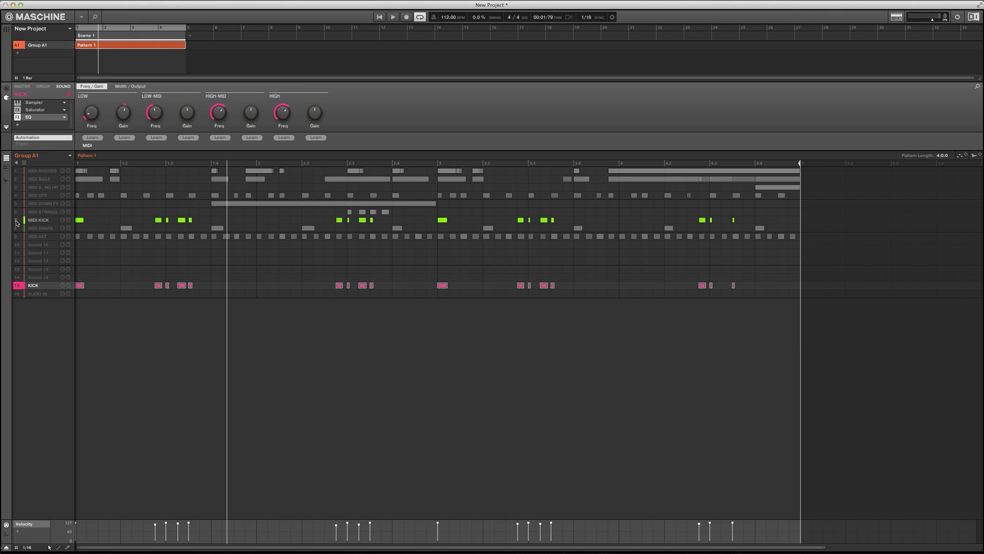
{"action": "key", "text": "space"}
{"action": "key", "text": "space"}
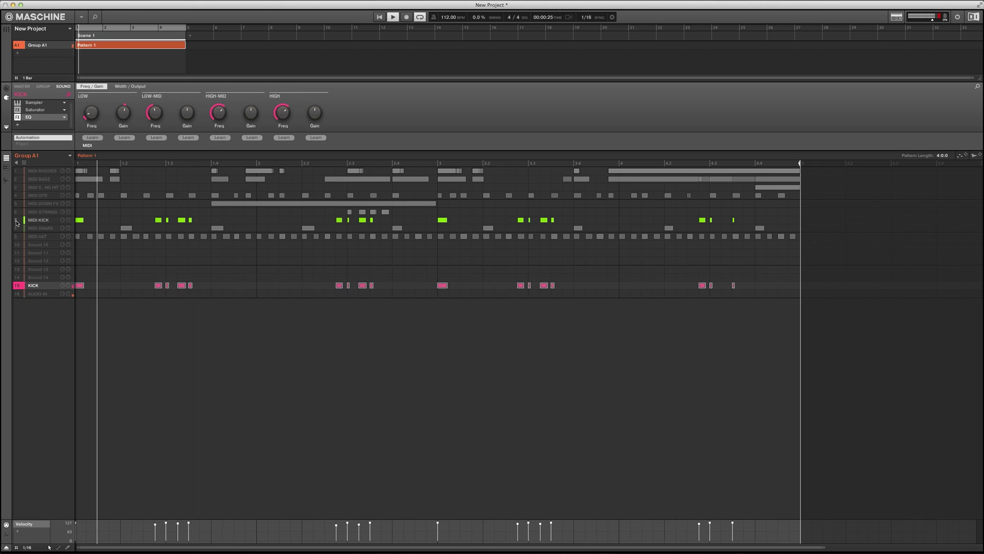
{"action": "left_click", "coordinate": [16, 222]}
{"action": "key", "text": "space"}
{"action": "left_click", "coordinate": [39, 222]}
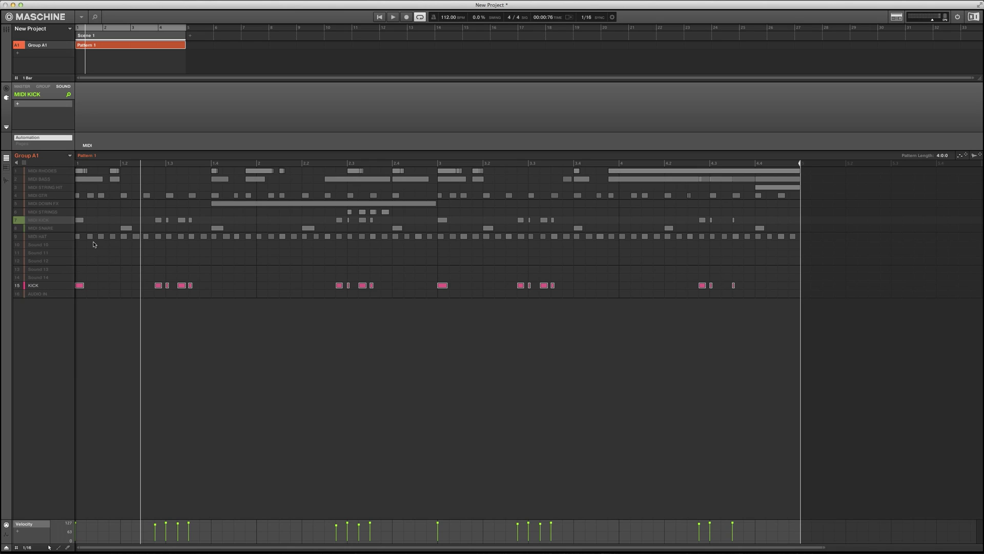
{"action": "mouse_move", "coordinate": [59, 221]}
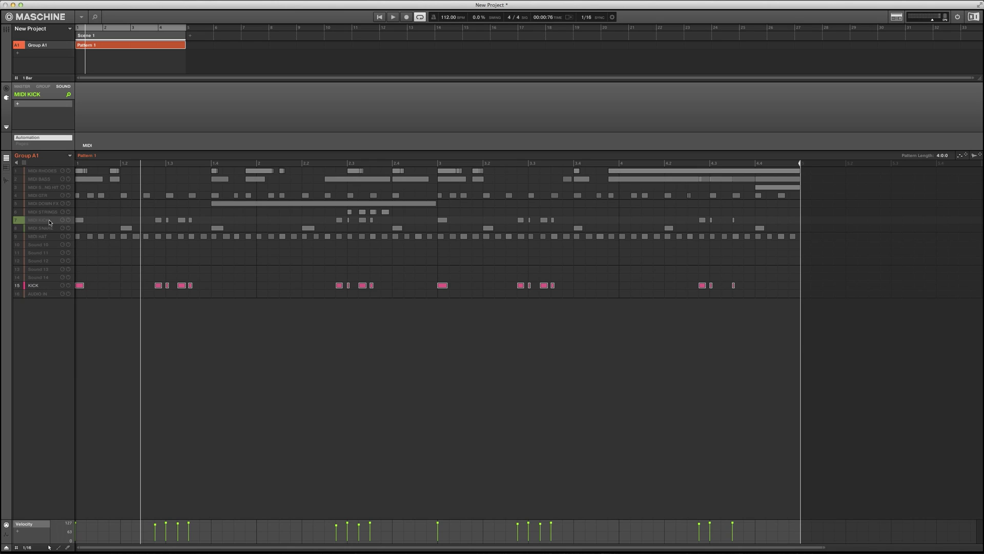